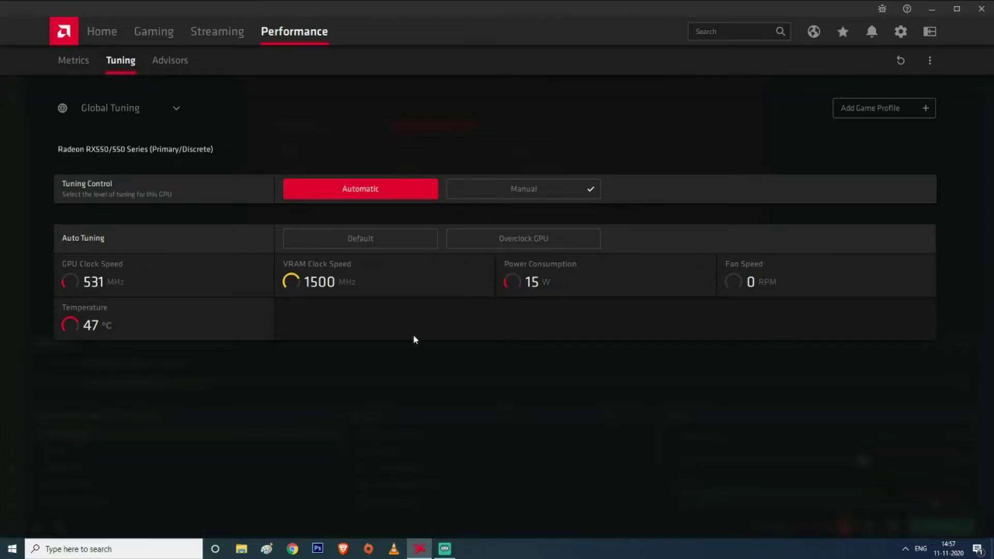
# - Minimize the streaming app and switch Radeon's Tuning Control to Manual
pyautogui.click(444, 550)
pyautogui.click(443, 555)
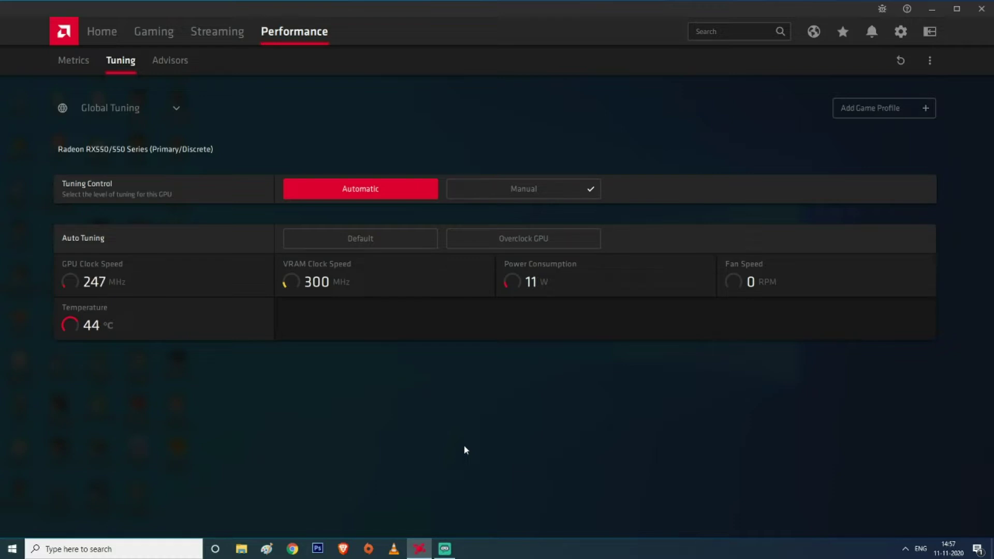
pyautogui.click(541, 179)
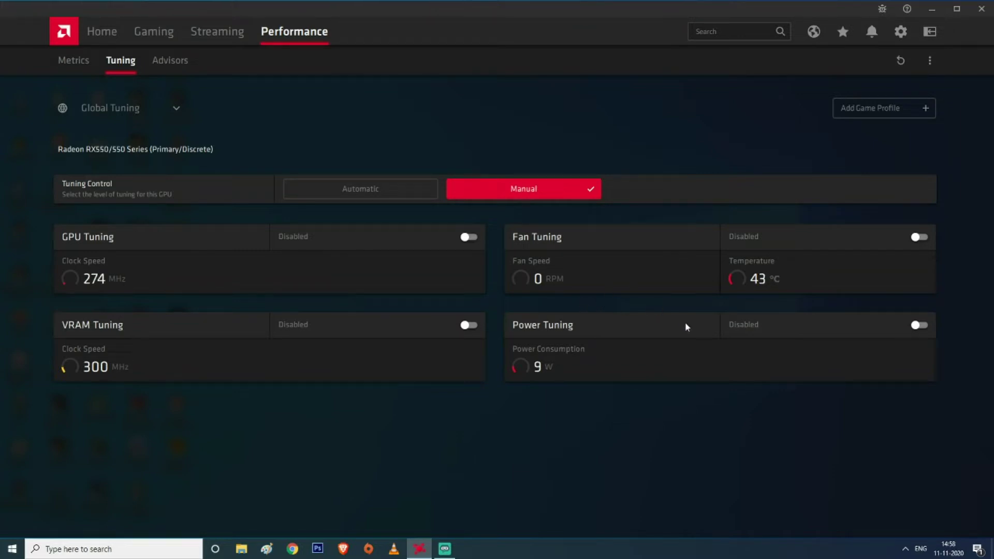
# - Enable Power Tuning, set the Power Limit to its 75% maximum and apply it
pyautogui.click(920, 325)
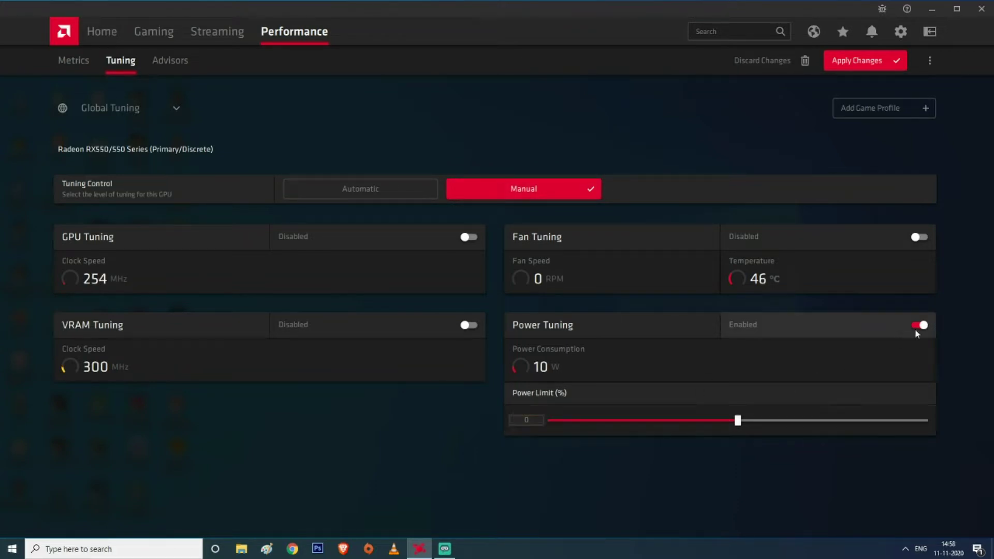
pyautogui.moveTo(745, 422); pyautogui.dragTo(940, 416)
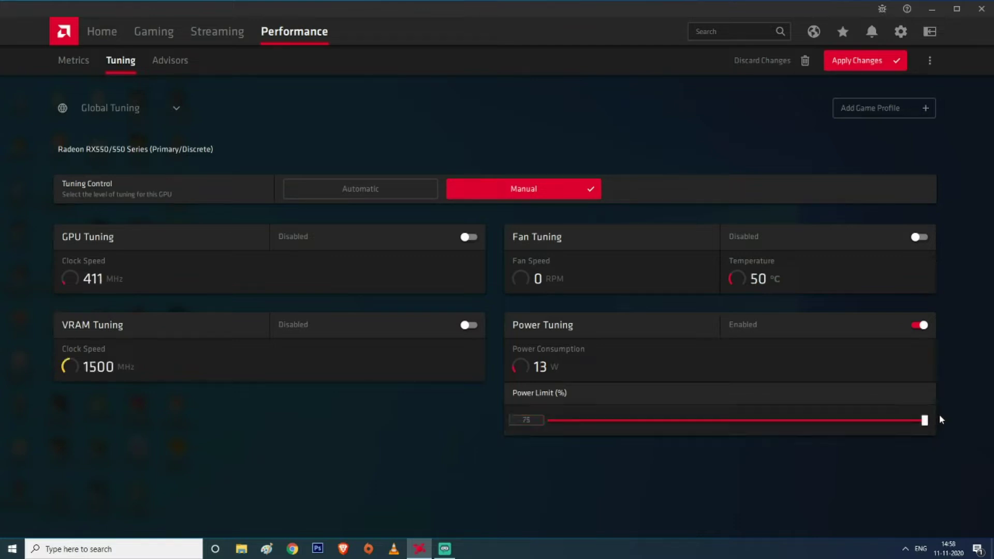
pyautogui.click(856, 63)
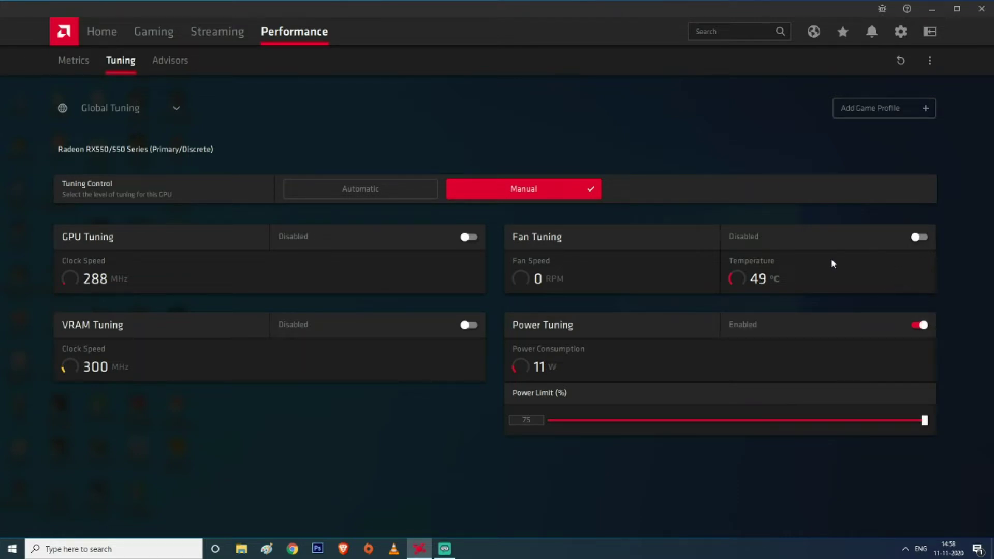
# - Switch on Fan Tuning and its Advanced Control to reveal the fan speed/temperature graph
pyautogui.click(920, 237)
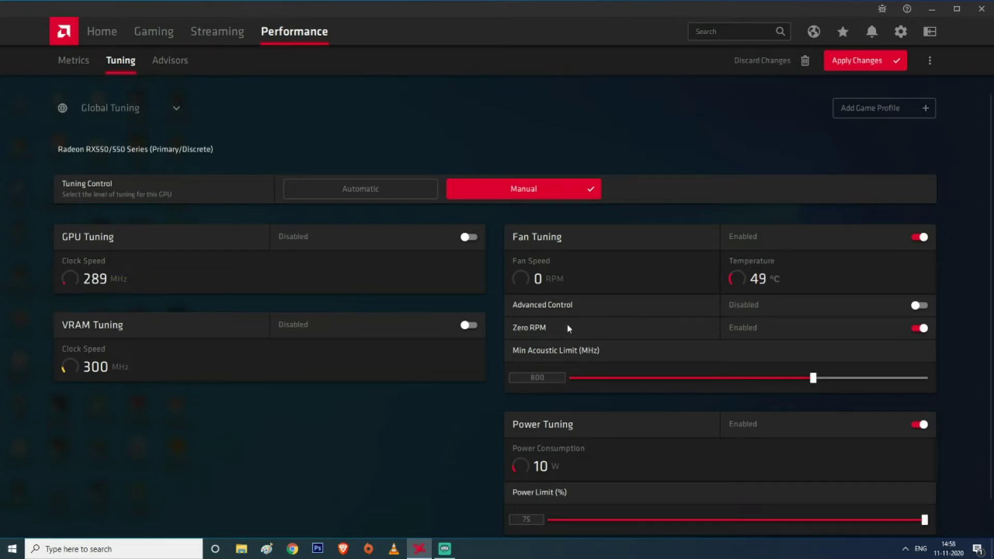
pyautogui.click(921, 306)
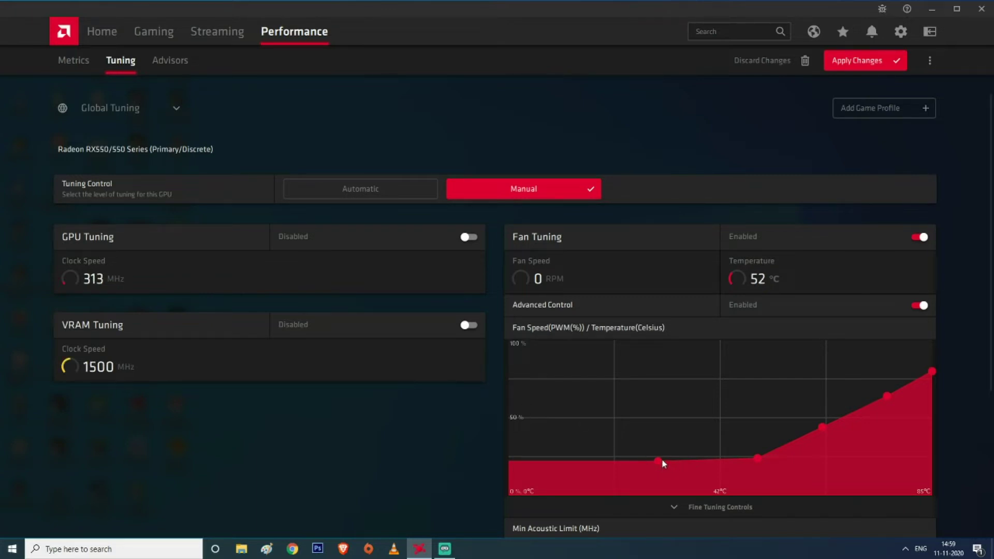
# - Lift every fan curve point upward, from the low flat section to the 85°C point
pyautogui.moveTo(663, 461); pyautogui.dragTo(662, 446)
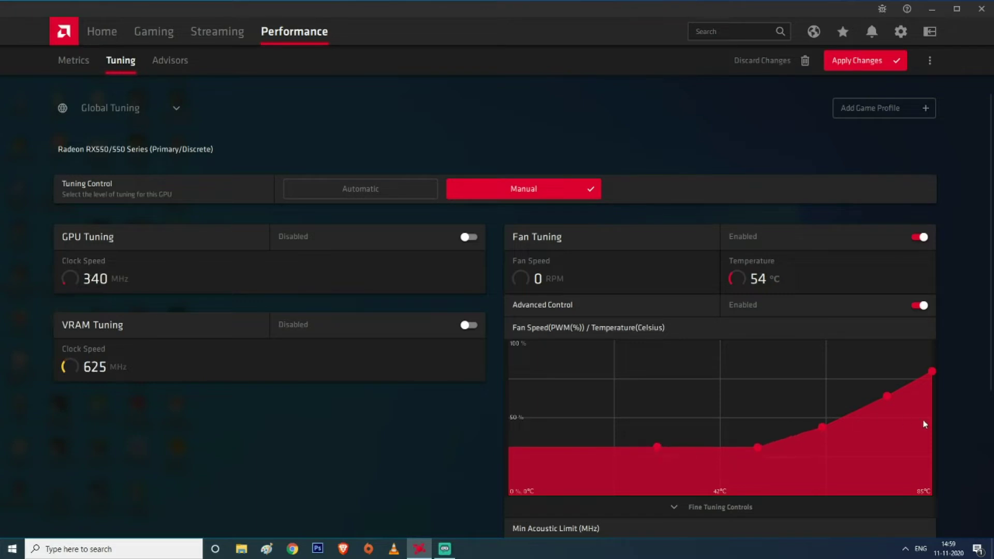
pyautogui.moveTo(933, 372); pyautogui.dragTo(932, 347)
pyautogui.moveTo(891, 393); pyautogui.dragTo(867, 376)
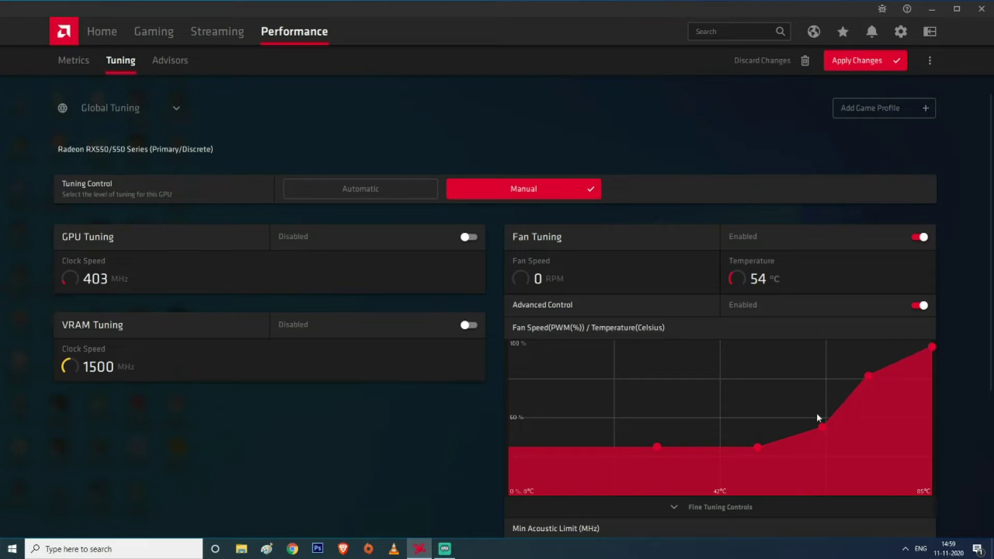
pyautogui.moveTo(823, 427); pyautogui.dragTo(810, 399)
pyautogui.moveTo(759, 446); pyautogui.dragTo(754, 410)
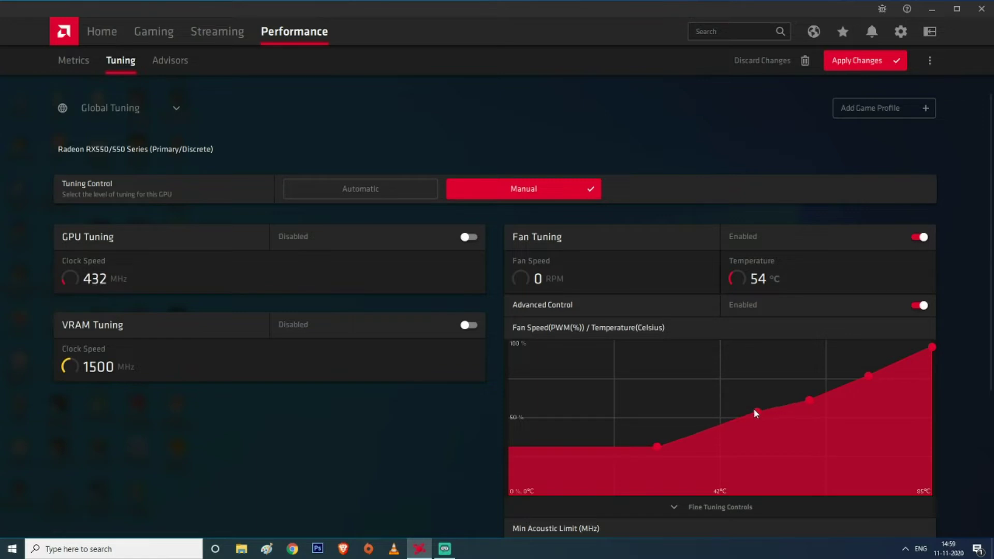
pyautogui.moveTo(657, 446); pyautogui.dragTo(661, 409)
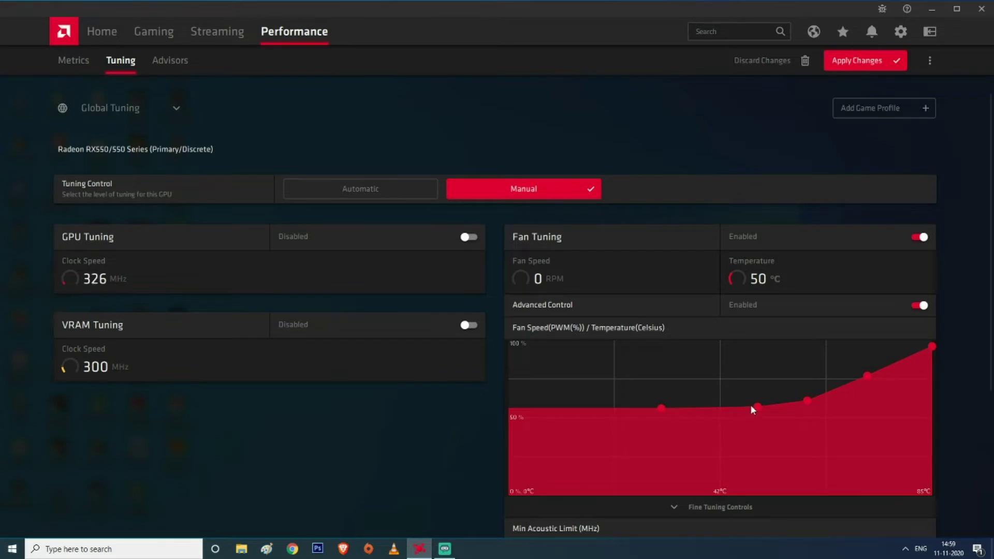
# - Fine-tune the fan curve to about 60% at low temperatures, reaching 100% at 85°C
pyautogui.moveTo(758, 405); pyautogui.dragTo(756, 399)
pyautogui.moveTo(659, 409); pyautogui.dragTo(664, 408)
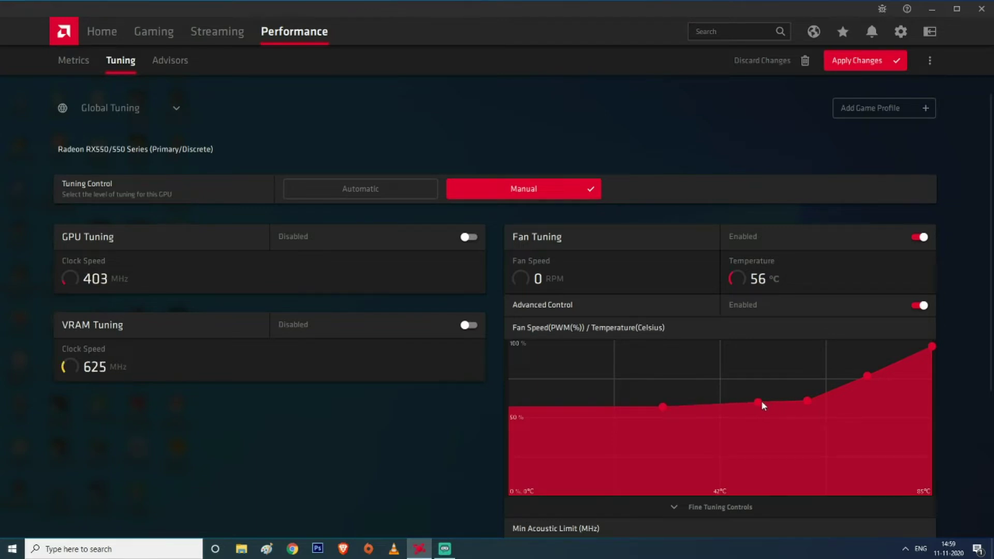
pyautogui.moveTo(807, 399); pyautogui.dragTo(805, 382)
pyautogui.moveTo(865, 377); pyautogui.dragTo(868, 365)
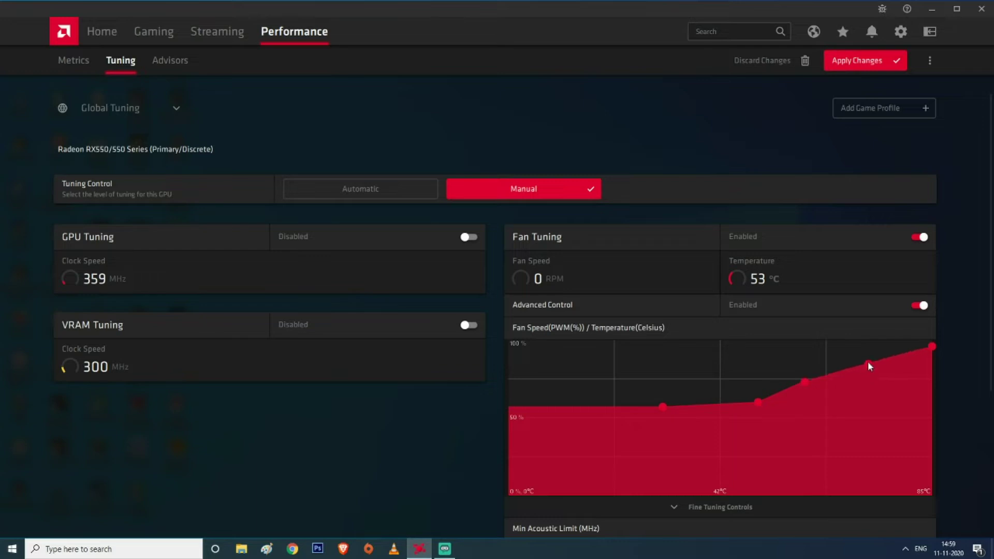
pyautogui.moveTo(933, 347); pyautogui.dragTo(933, 341)
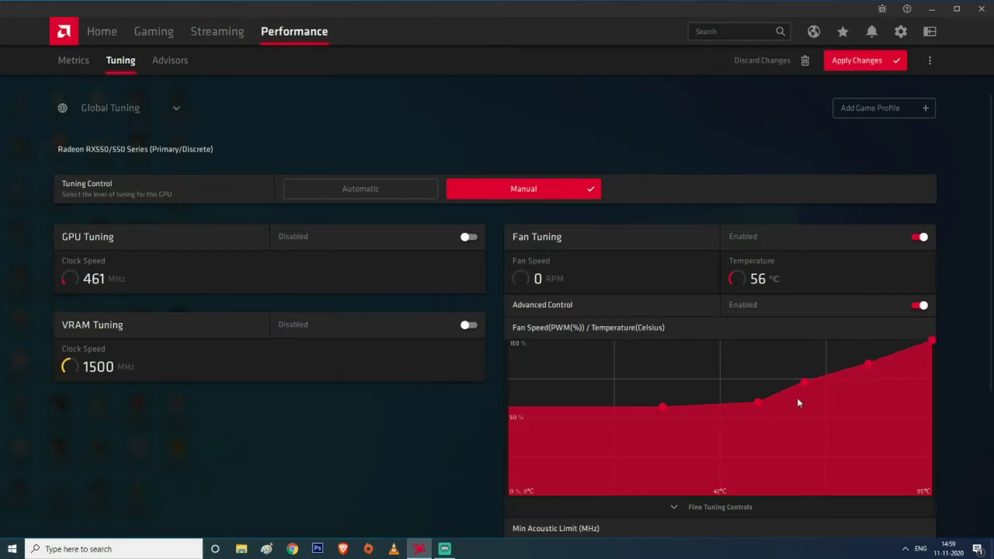
pyautogui.moveTo(805, 382); pyautogui.dragTo(807, 386)
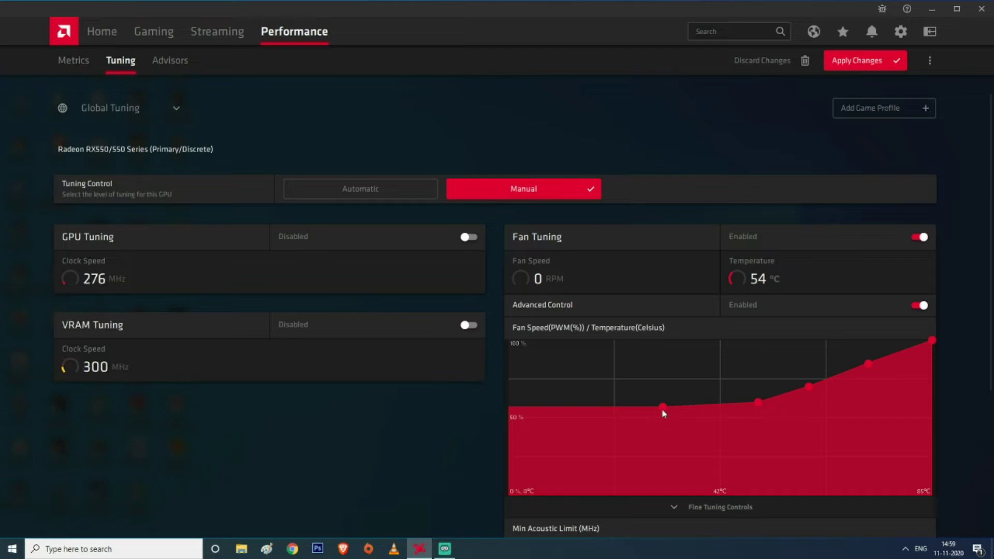
pyautogui.moveTo(662, 410); pyautogui.dragTo(661, 403)
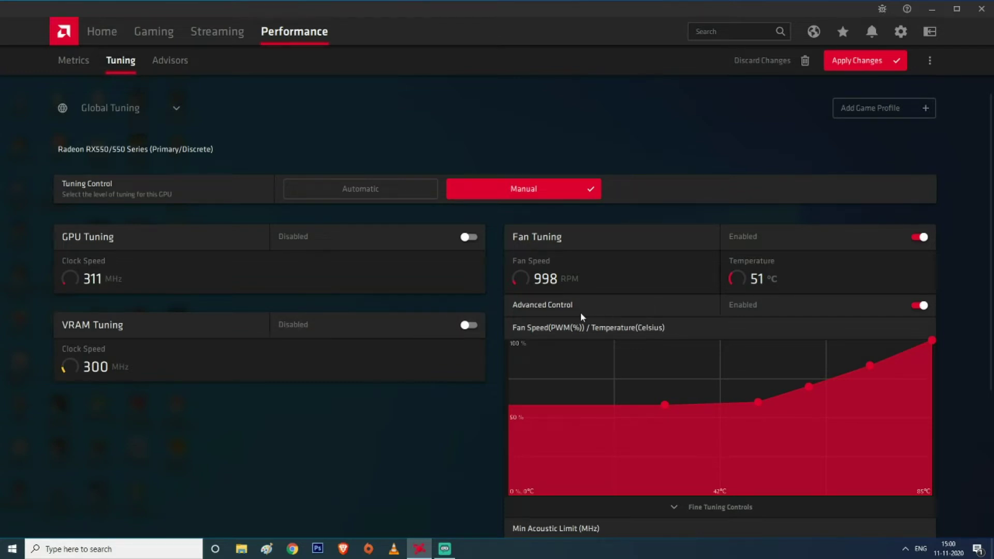
# - Enable GPU Tuning and turn Advanced Control back off, keeping Max Frequency at 0%
pyautogui.scroll(-4, 469, 410)
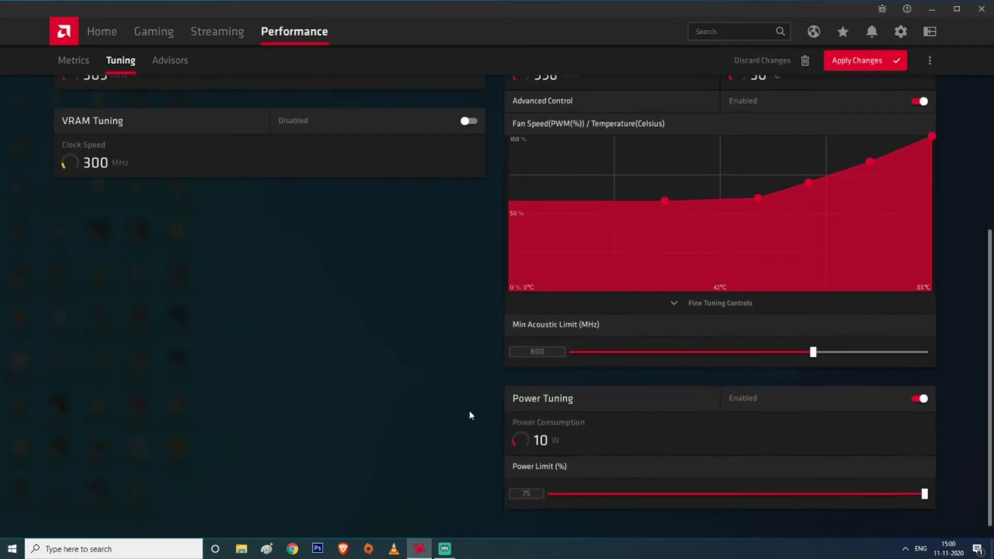
pyautogui.scroll(4, 469, 411)
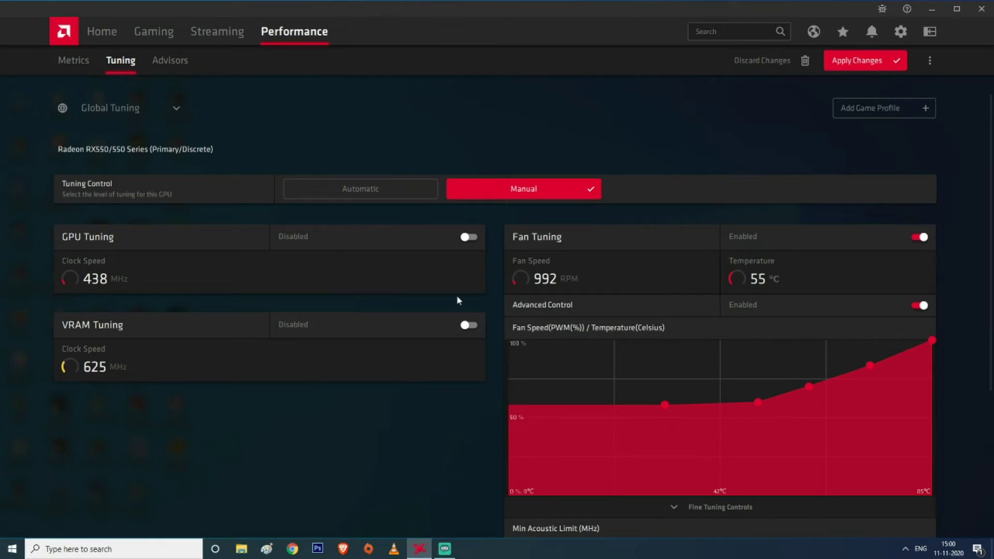
pyautogui.click(474, 237)
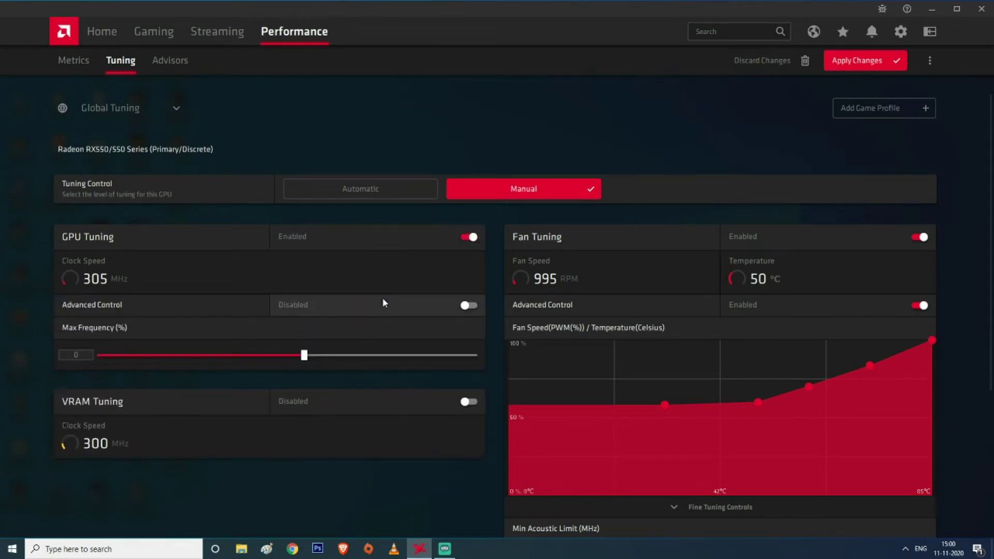
pyautogui.click(468, 305)
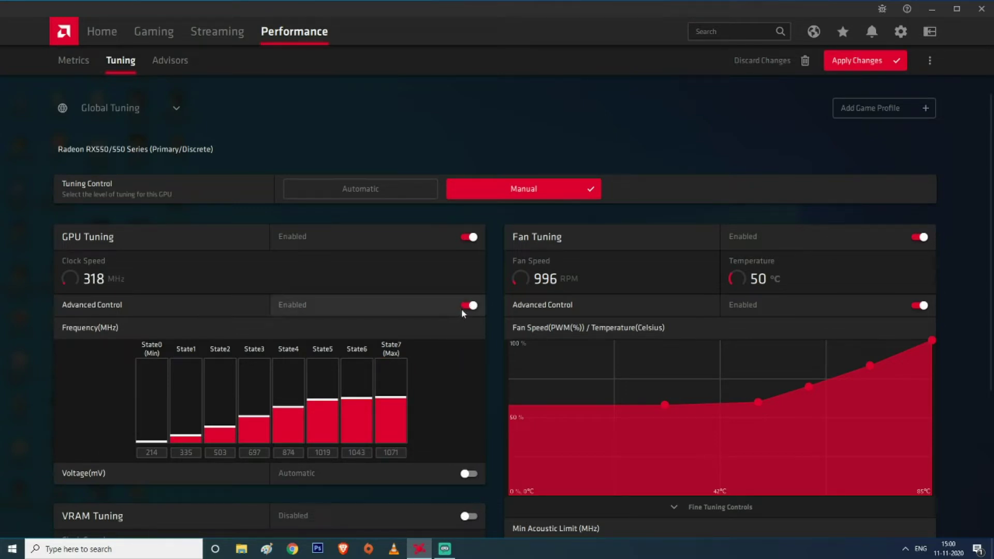
pyautogui.click(469, 306)
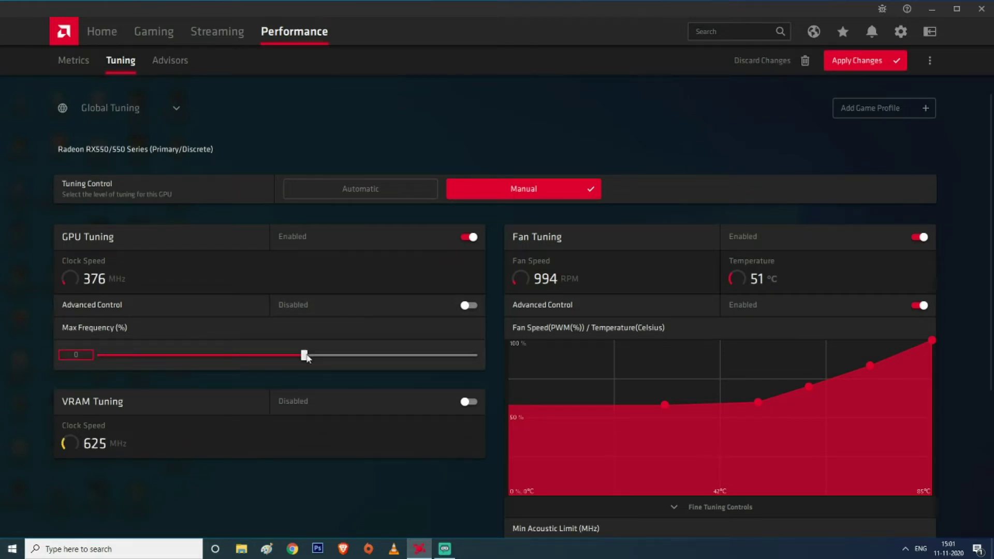
# - Raise GPU Max Frequency to 5%, then 10%, applying after each change
pyautogui.moveTo(306, 358); pyautogui.dragTo(337, 358)
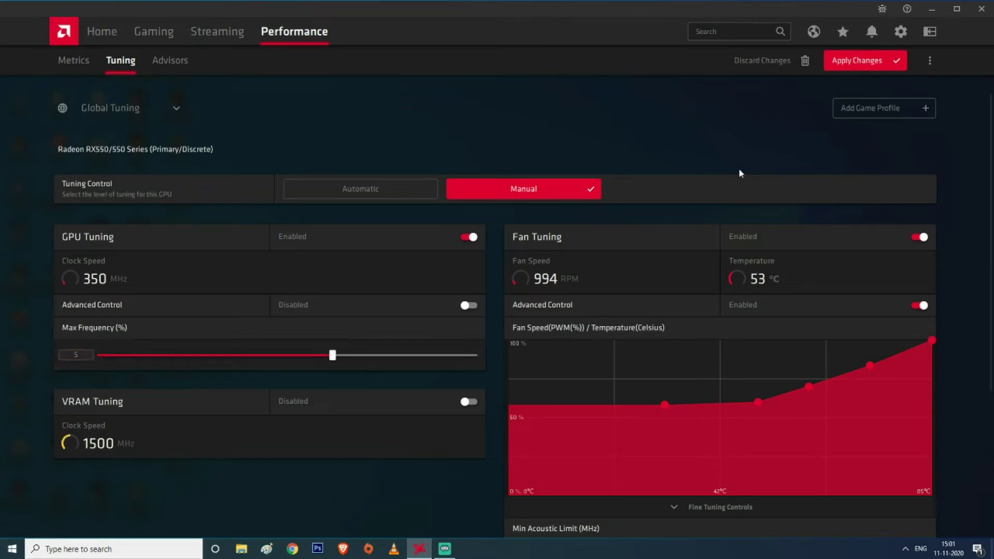
pyautogui.click(861, 67)
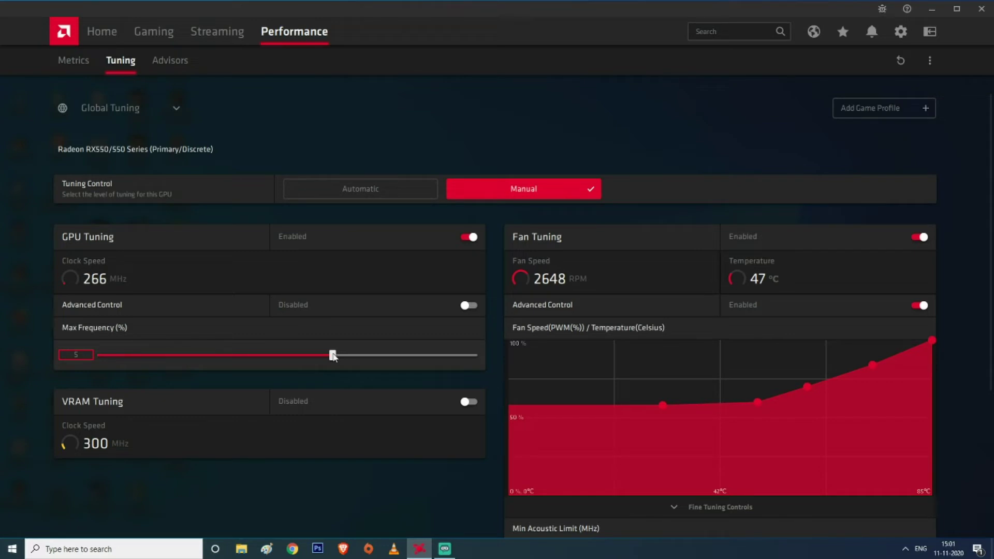
pyautogui.moveTo(335, 357); pyautogui.dragTo(364, 357)
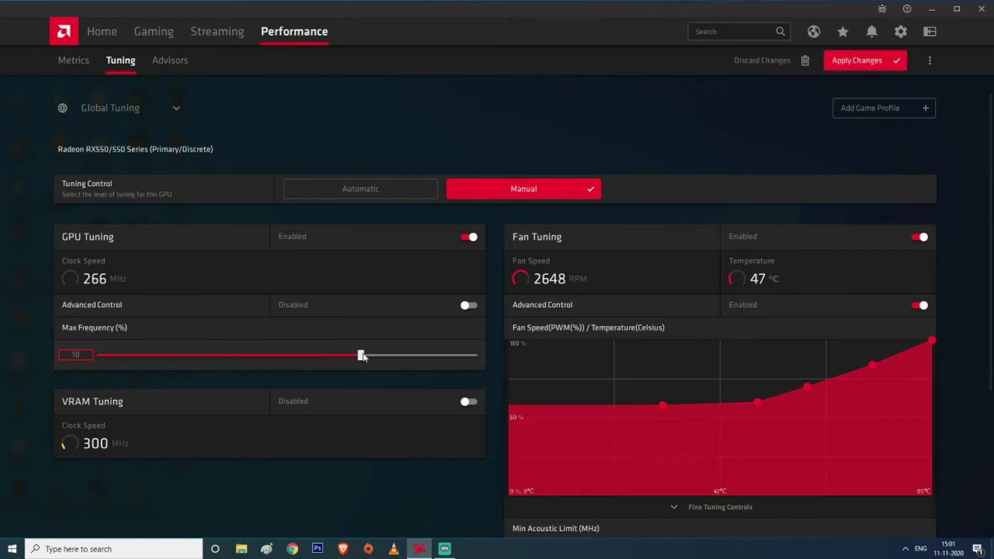
pyautogui.click(861, 62)
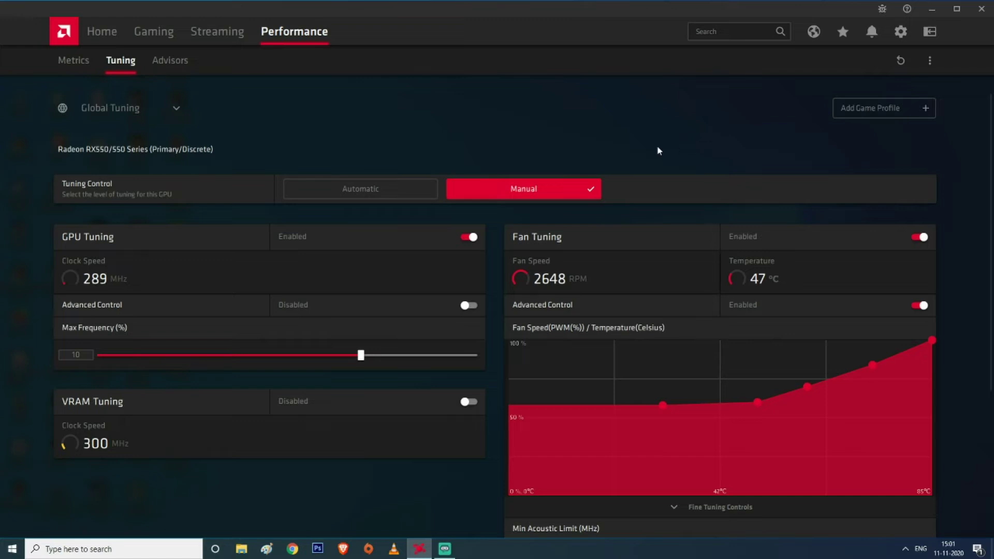
# - Raise GPU Max Frequency to 15%, 20% and 25%, applying after each increase
pyautogui.moveTo(362, 356); pyautogui.dragTo(389, 357)
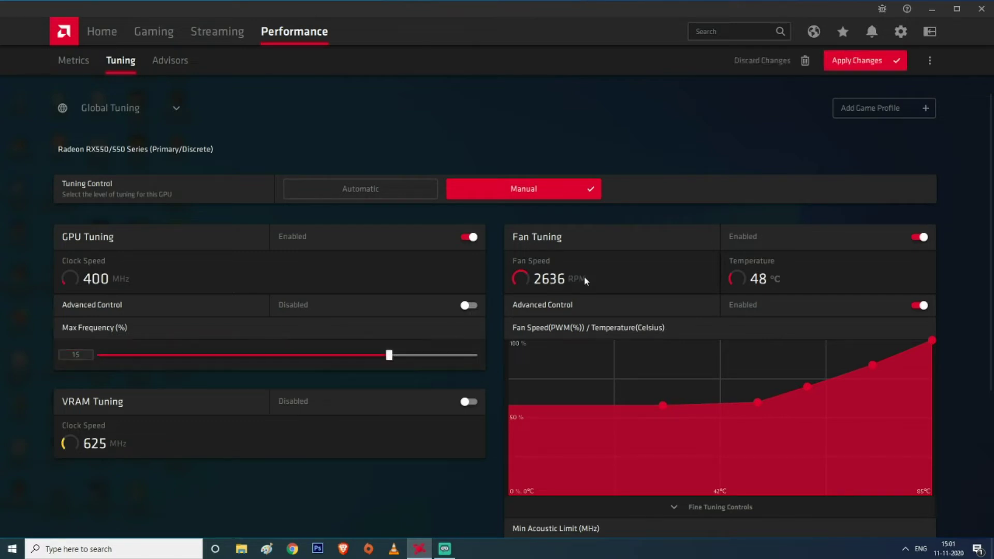
pyautogui.click(861, 63)
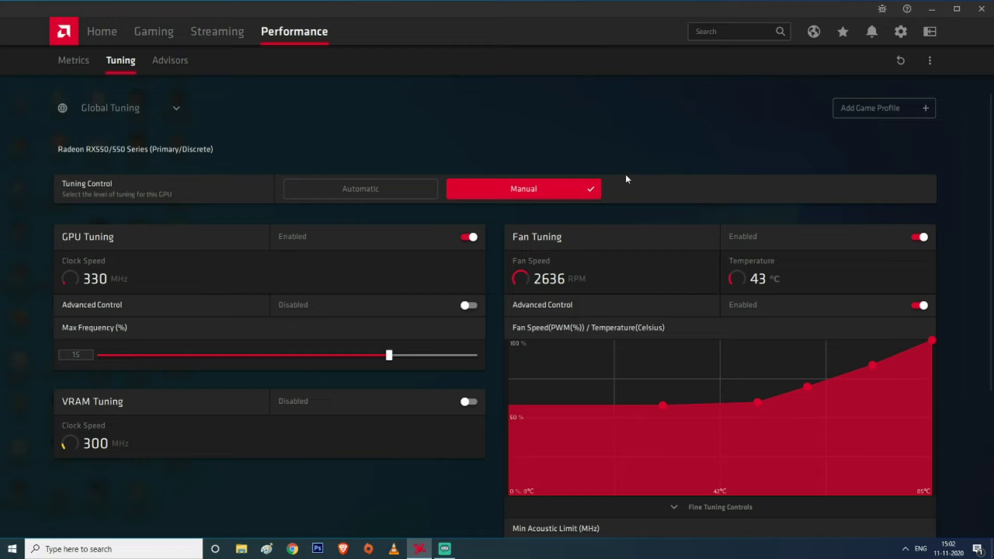
pyautogui.moveTo(389, 357); pyautogui.dragTo(418, 357)
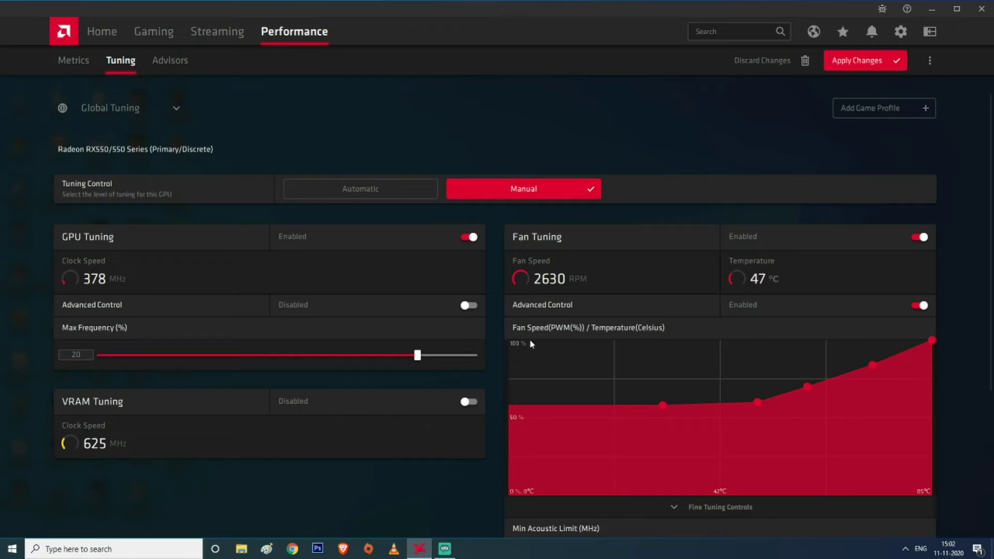
pyautogui.click(849, 60)
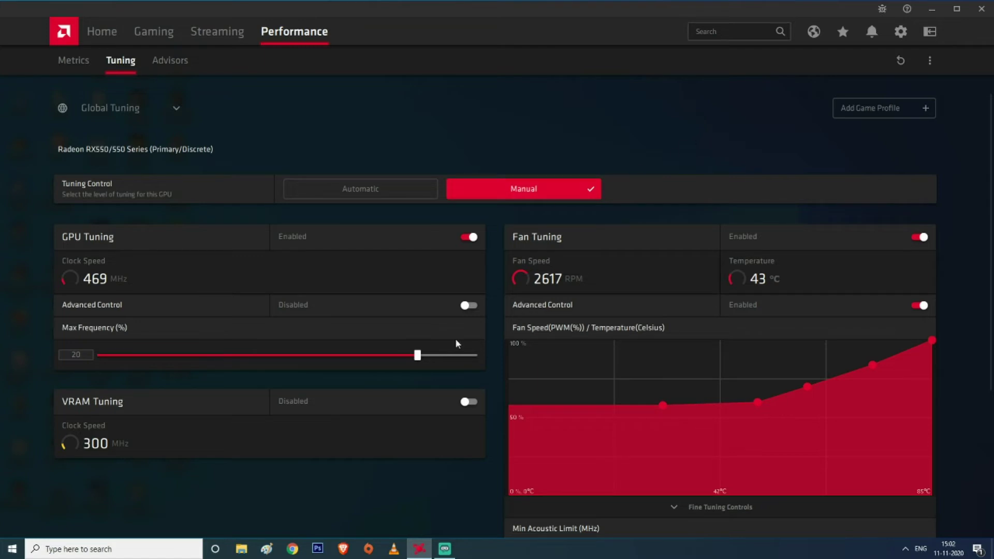
pyautogui.moveTo(417, 356); pyautogui.dragTo(448, 357)
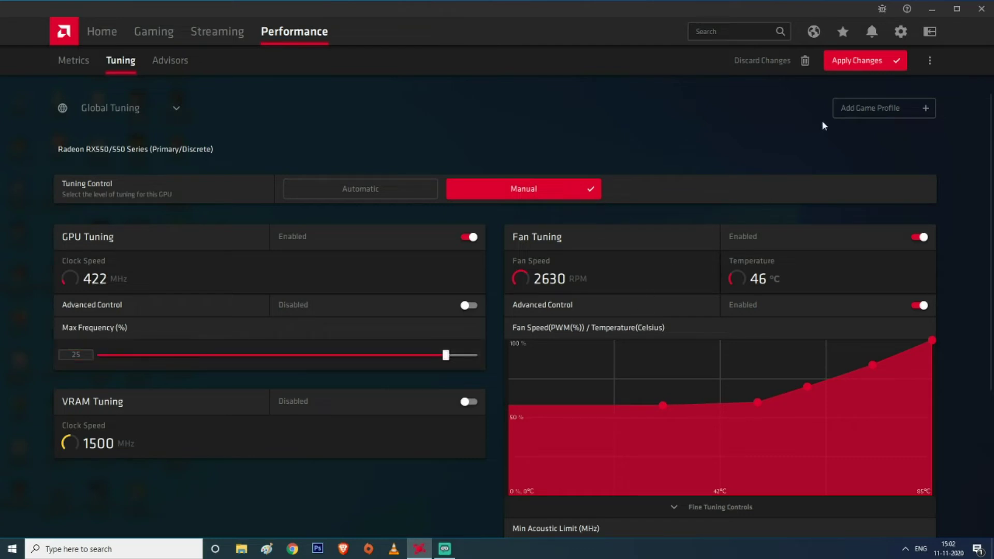
pyautogui.click(878, 65)
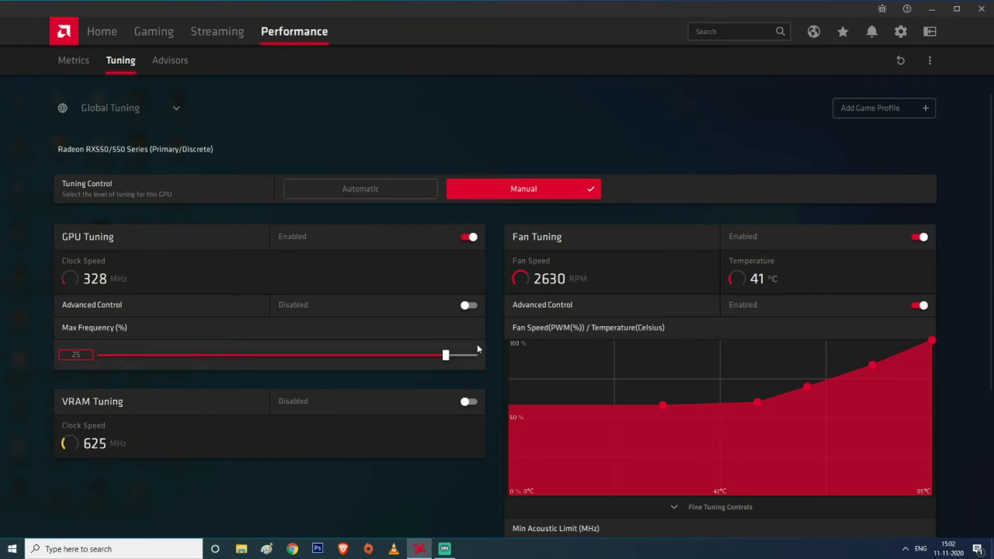
# - Turn on VRAM Tuning and leave Advanced Control off, with Max Frequency at 1500 MHz
pyautogui.scroll(-3, 458, 367)
pyautogui.scroll(3, 458, 369)
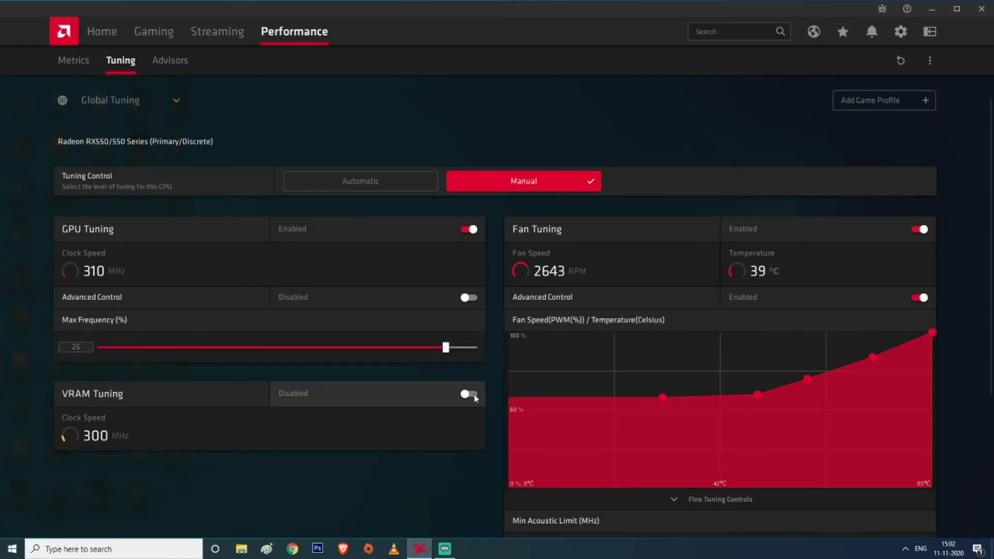
pyautogui.scroll(-2, 471, 393)
pyautogui.click(472, 327)
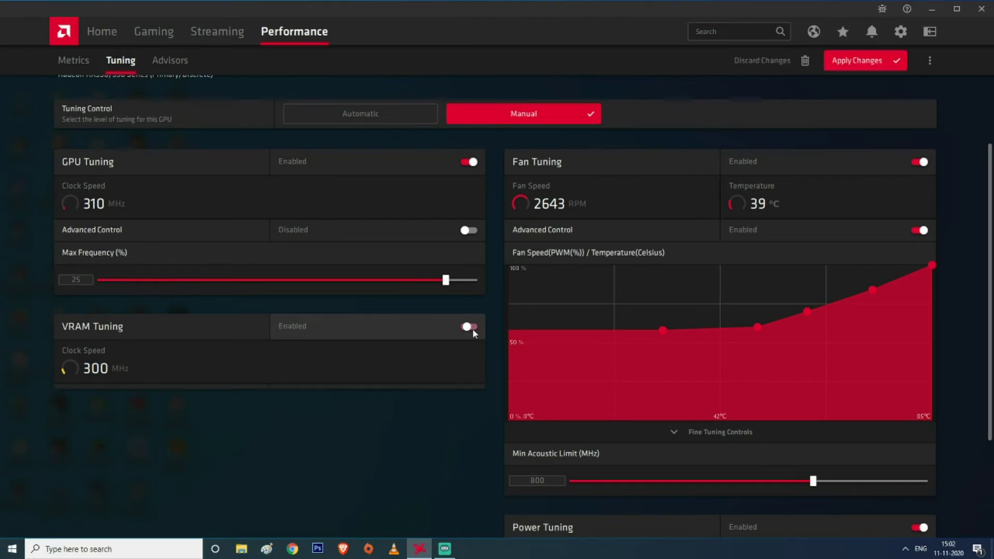
pyautogui.scroll(-2, 453, 379)
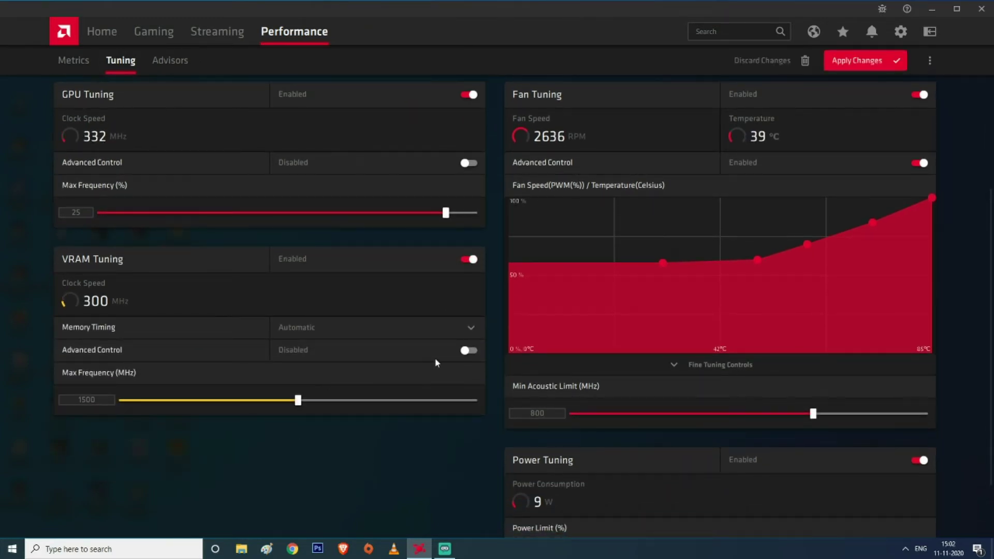
pyautogui.click(466, 350)
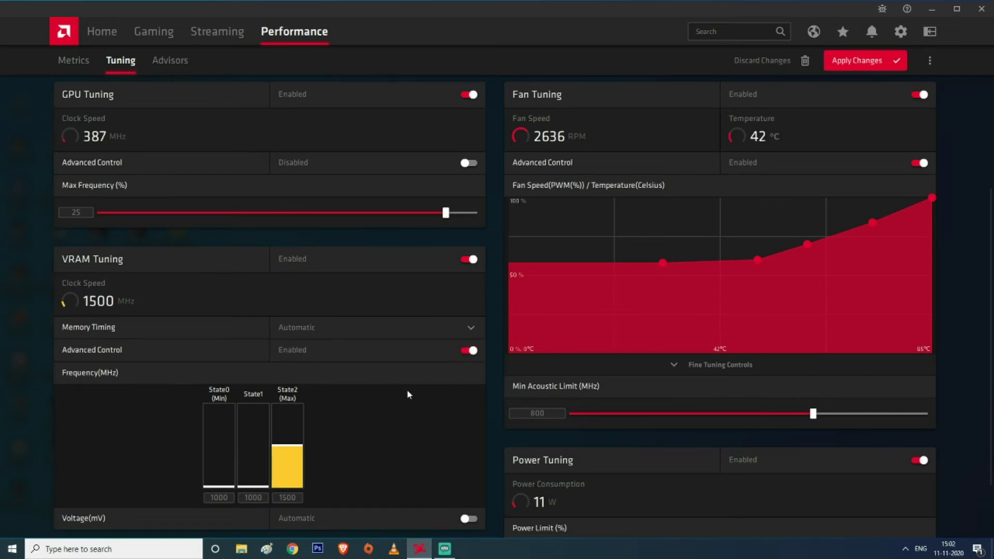
pyautogui.click(469, 351)
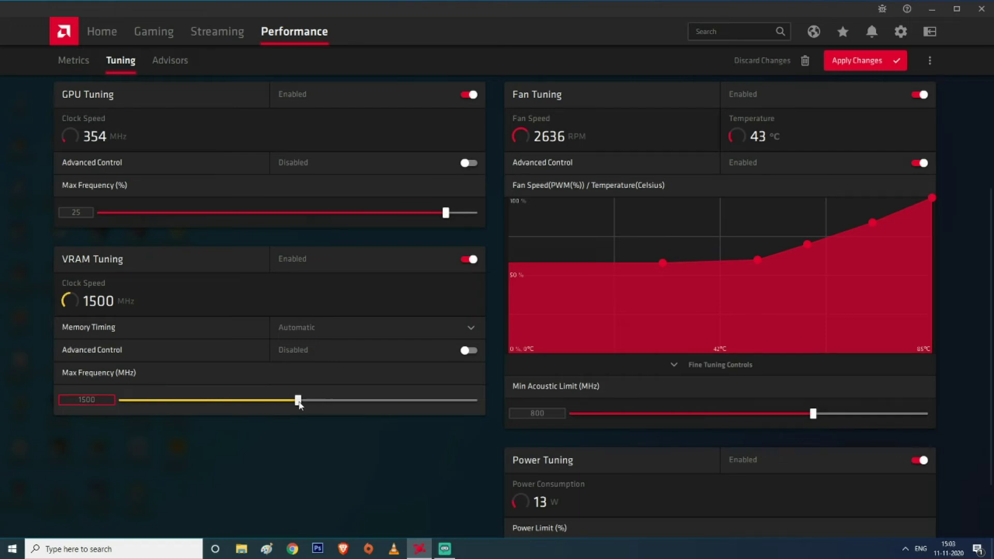
# - Raise VRAM Max Frequency to 1552 MHz, then 1602 MHz, applying after each
pyautogui.scroll(-2, 409, 412)
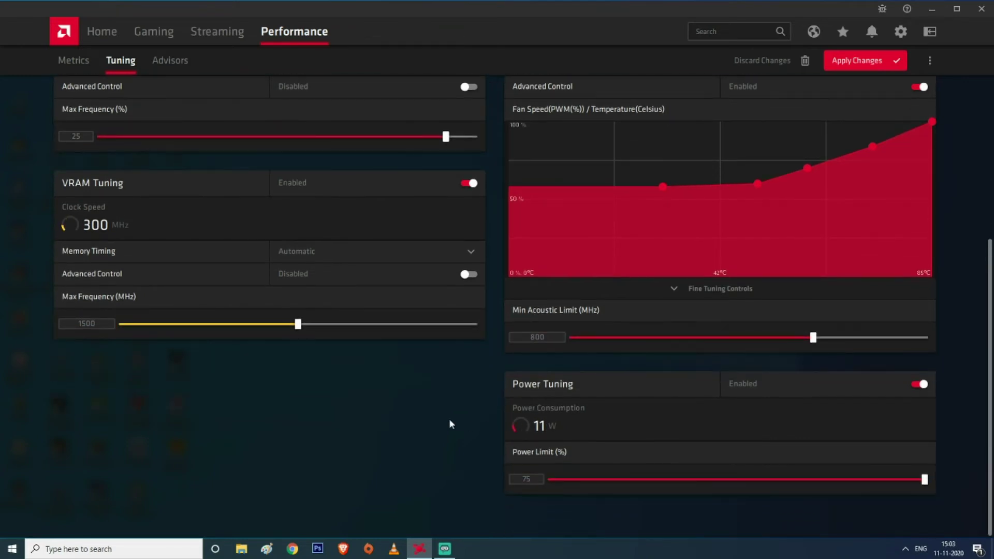
pyautogui.scroll(4, 449, 419)
pyautogui.scroll(-2, 427, 419)
pyautogui.click(298, 414)
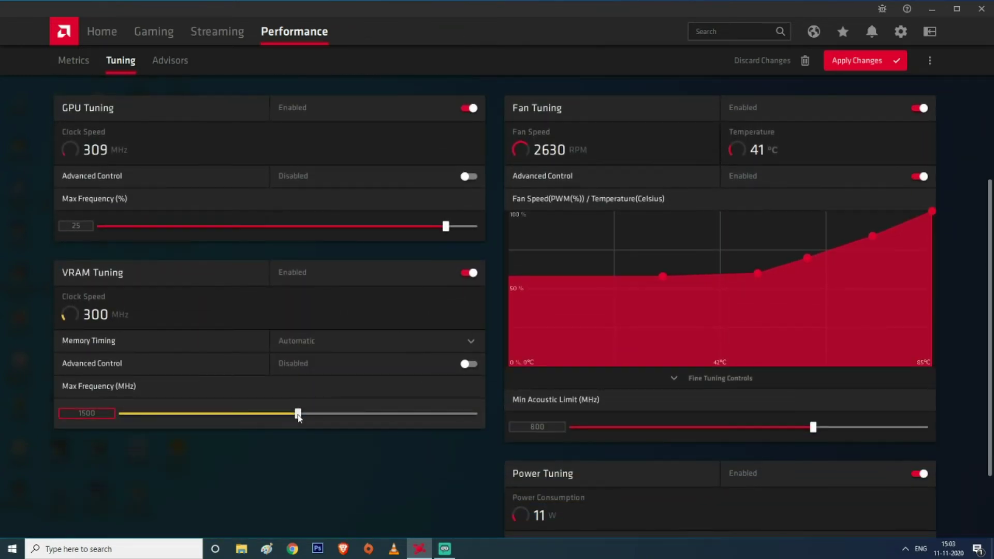
pyautogui.moveTo(299, 415); pyautogui.dragTo(316, 416)
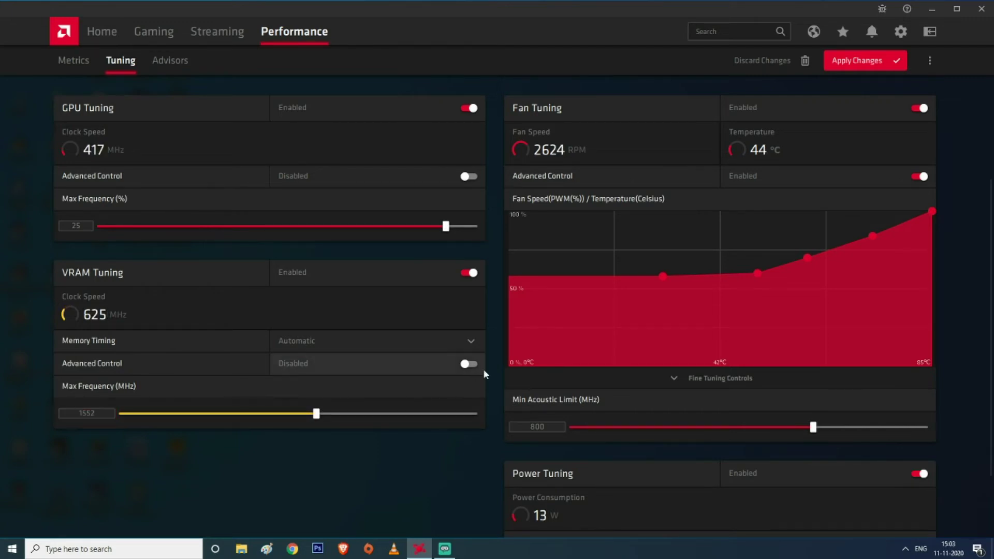
pyautogui.click(863, 62)
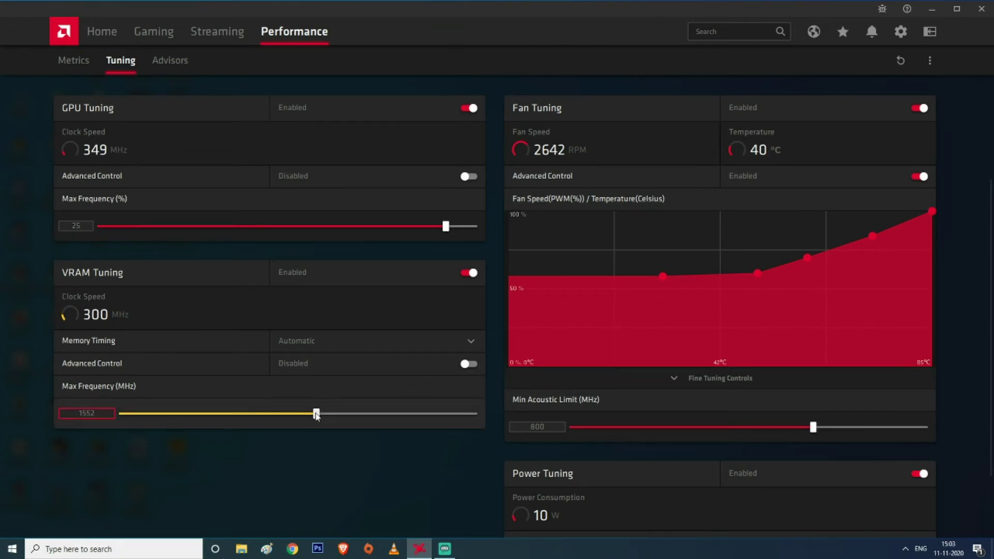
pyautogui.moveTo(317, 415); pyautogui.dragTo(334, 415)
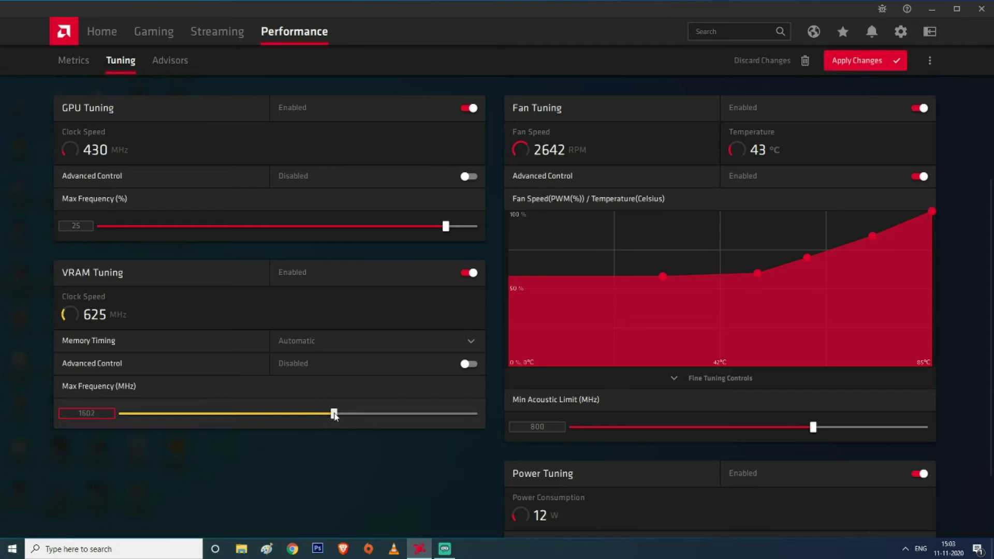
pyautogui.click(853, 63)
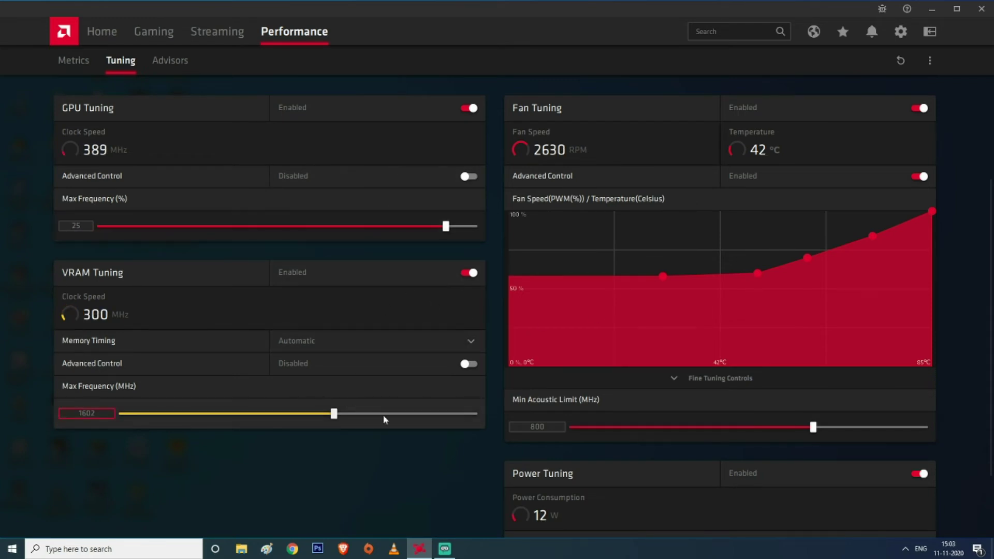
# - Raise VRAM Max Frequency to 1650 MHz, then 1700 MHz, applying each change
pyautogui.scroll(-3, 406, 439)
pyautogui.scroll(7, 393, 438)
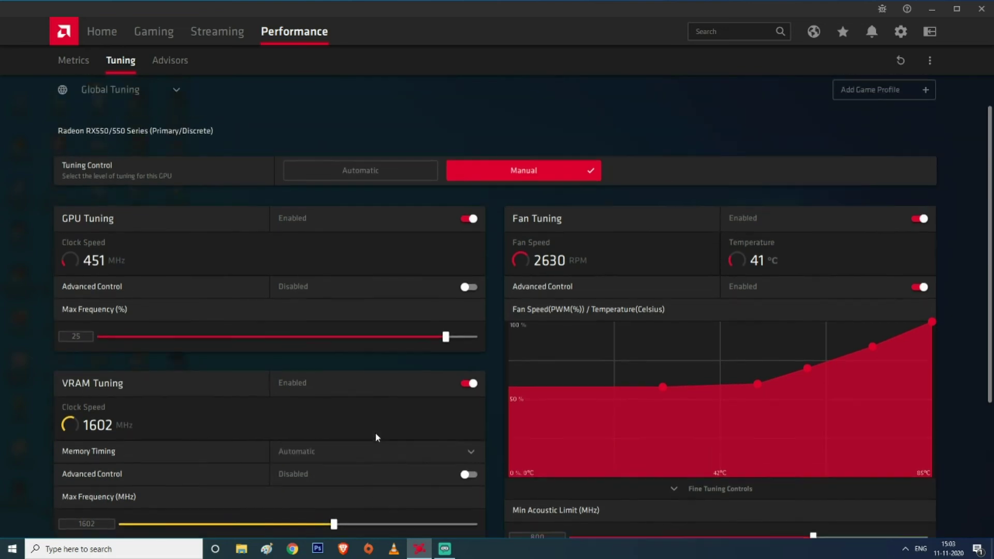
pyautogui.scroll(-4, 352, 441)
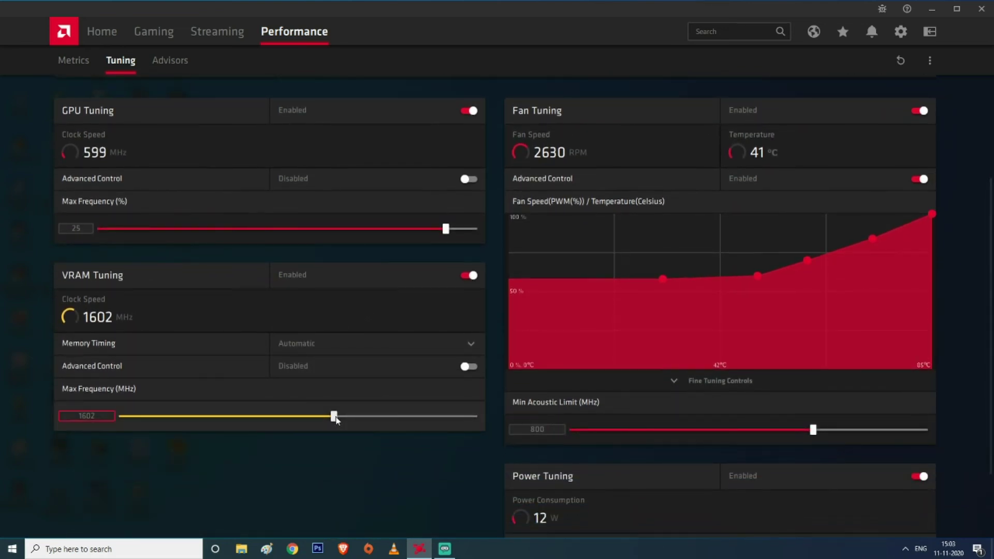
pyautogui.moveTo(335, 418); pyautogui.dragTo(351, 419)
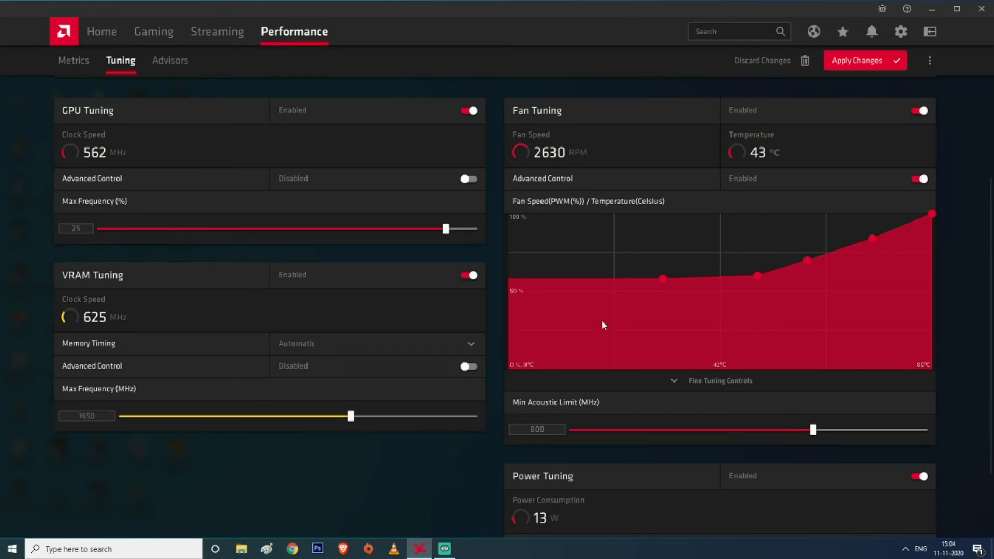
pyautogui.scroll(2, 601, 319)
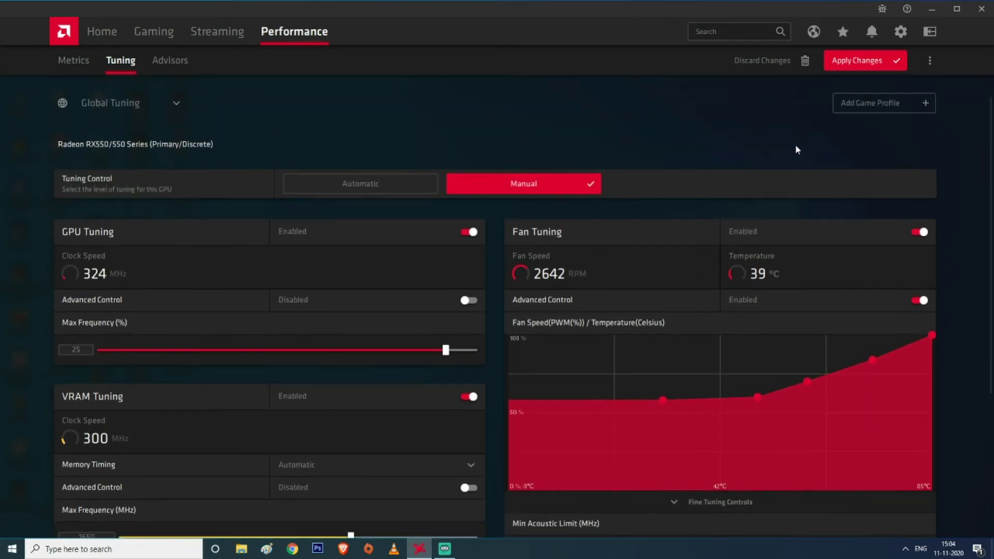
pyautogui.scroll(-2, 797, 147)
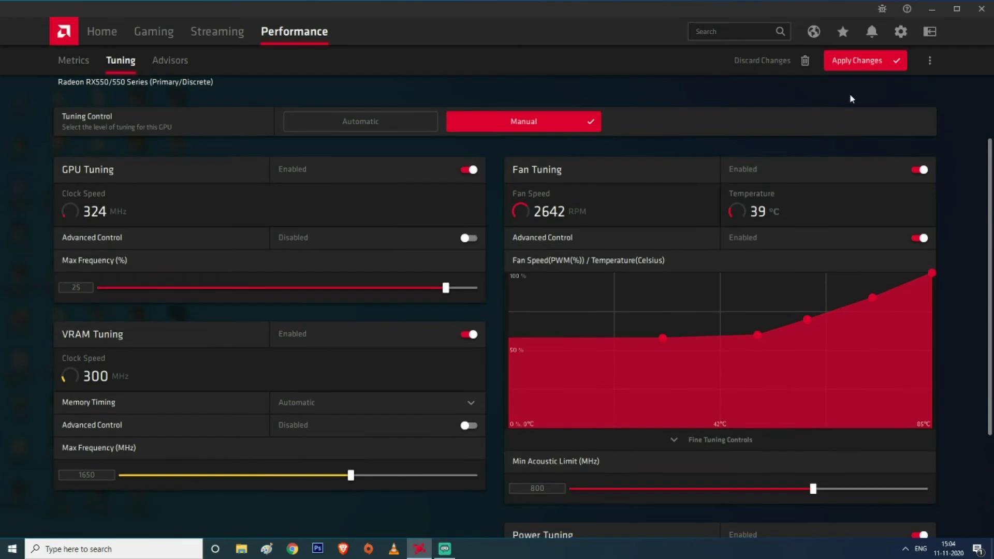
pyautogui.click(859, 63)
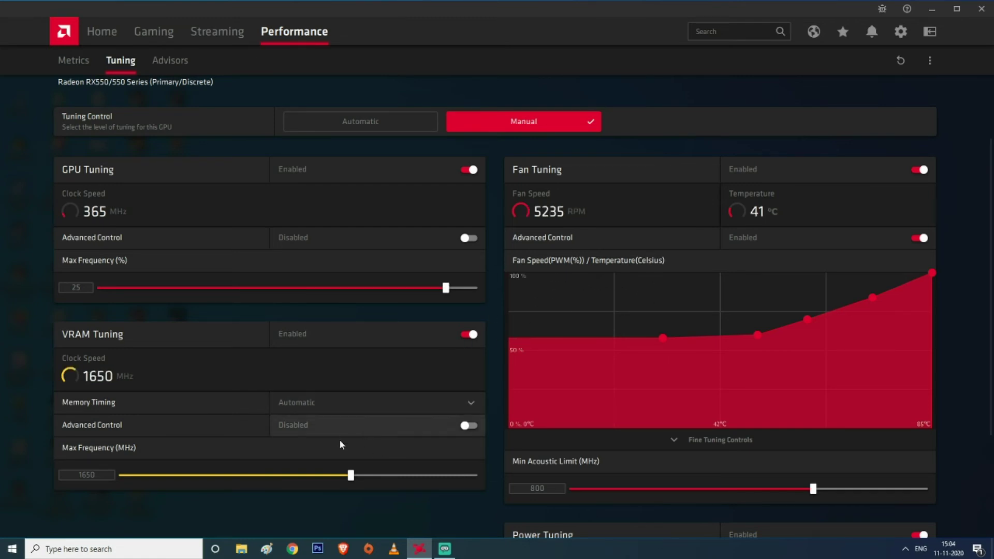
pyautogui.moveTo(351, 475); pyautogui.dragTo(369, 476)
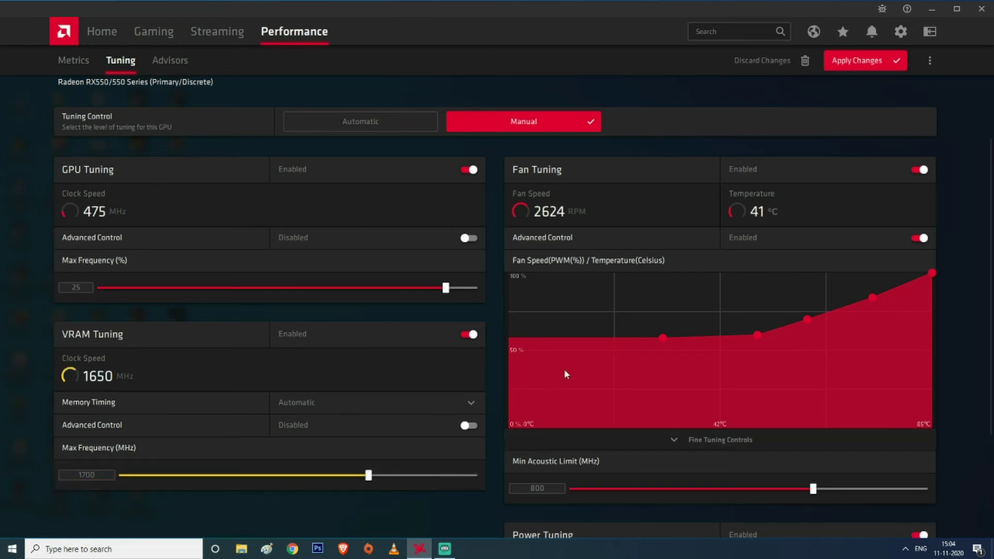
pyautogui.click(872, 61)
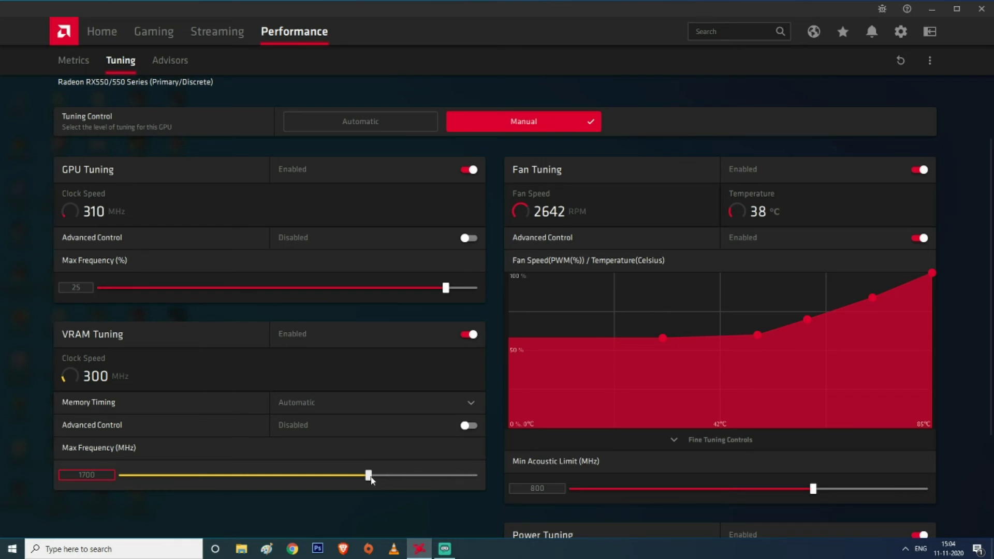
# - Set the VRAM Max Frequency slider to 1750 MHz and apply the changes
pyautogui.moveTo(370, 477); pyautogui.dragTo(480, 474)
pyautogui.moveTo(445, 481); pyautogui.dragTo(388, 480)
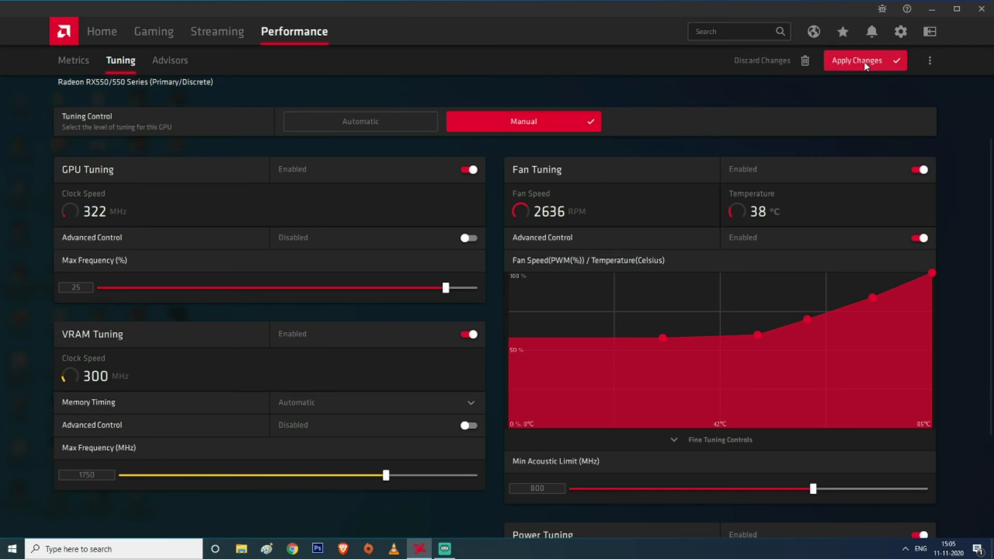
pyautogui.click(865, 65)
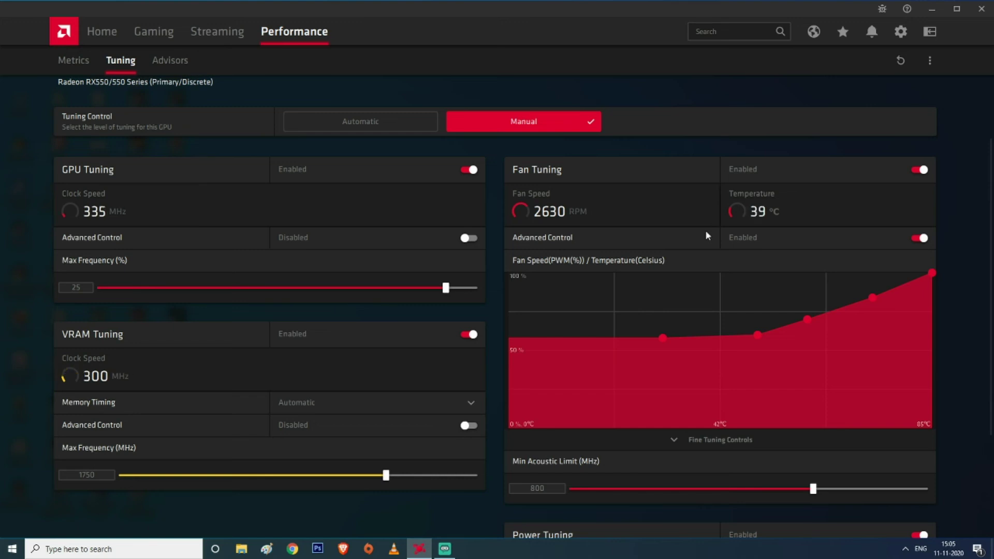
pyautogui.scroll(2, 698, 223)
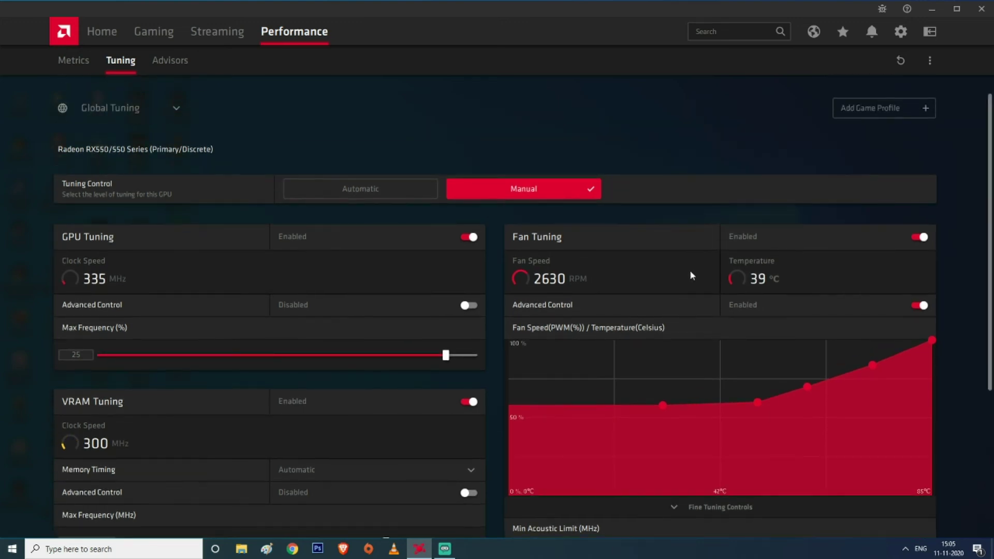
pyautogui.scroll(-5, 685, 271)
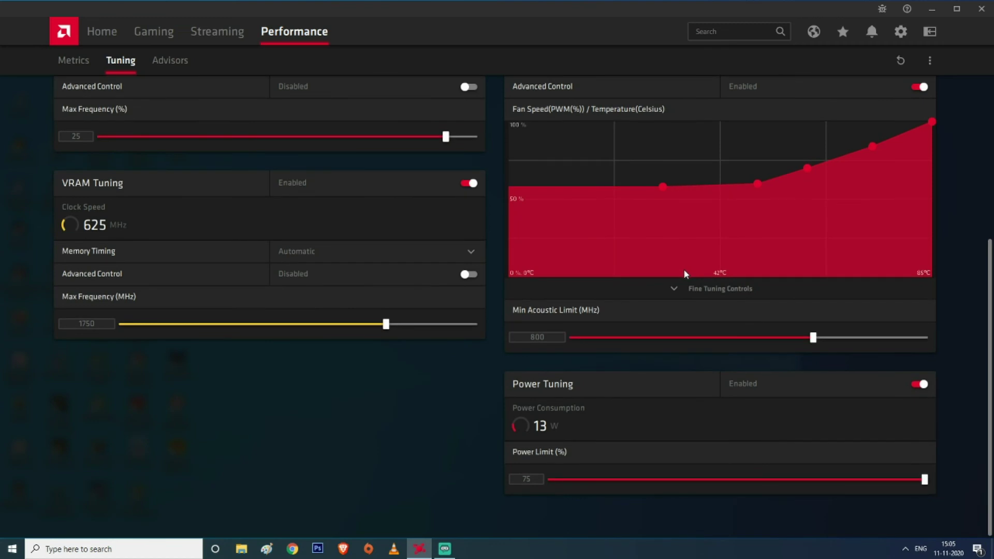
pyautogui.scroll(5, 686, 274)
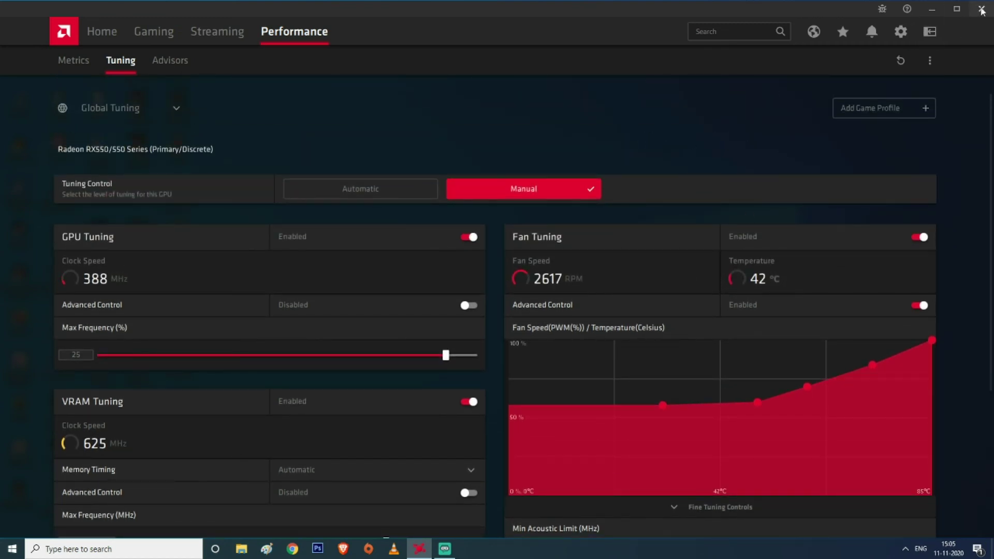
pyautogui.scroll(-5, 789, 148)
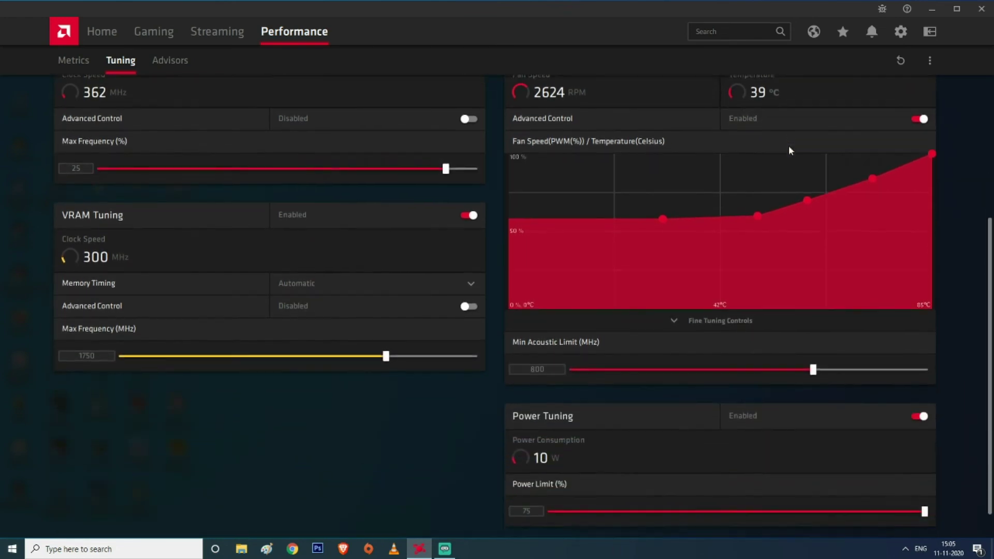
pyautogui.scroll(5, 789, 148)
pyautogui.scroll(-6, 702, 217)
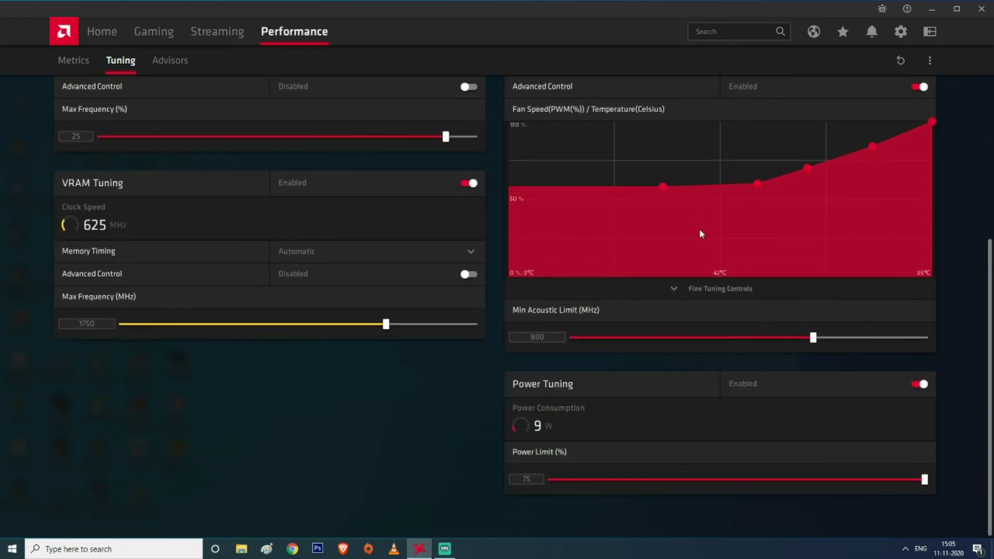
pyautogui.scroll(5, 662, 265)
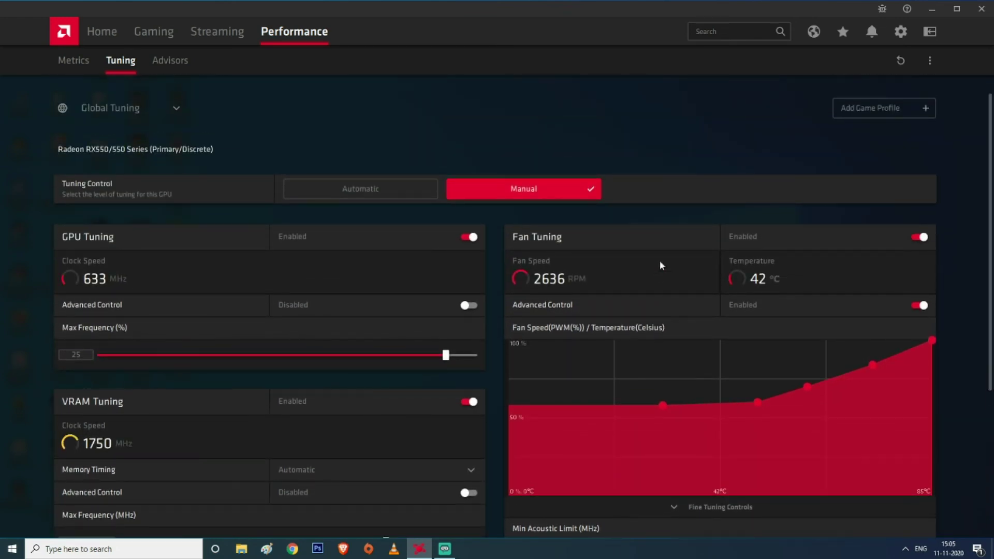
pyautogui.scroll(-3, 660, 266)
pyautogui.scroll(2, 661, 263)
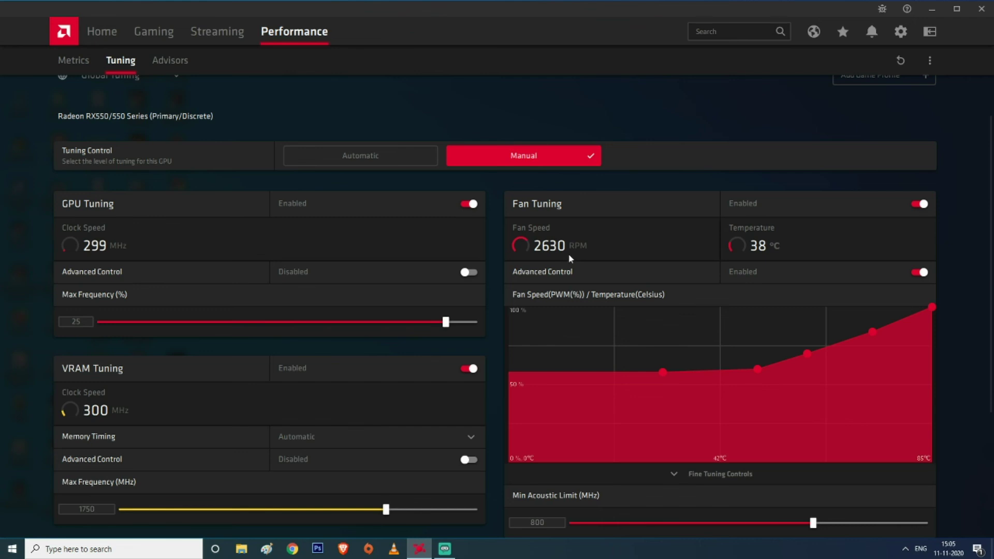
pyautogui.scroll(-1, 593, 266)
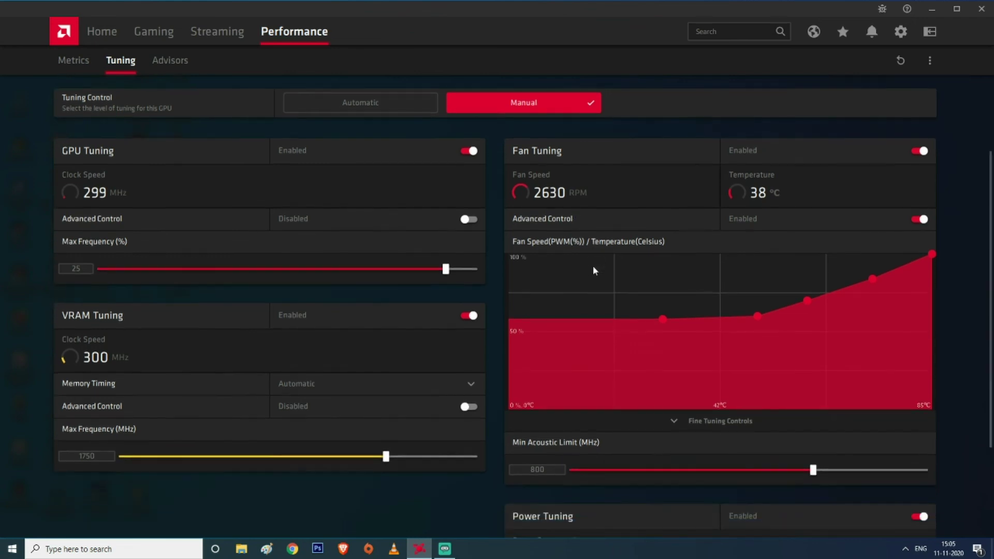
pyautogui.scroll(1, 566, 287)
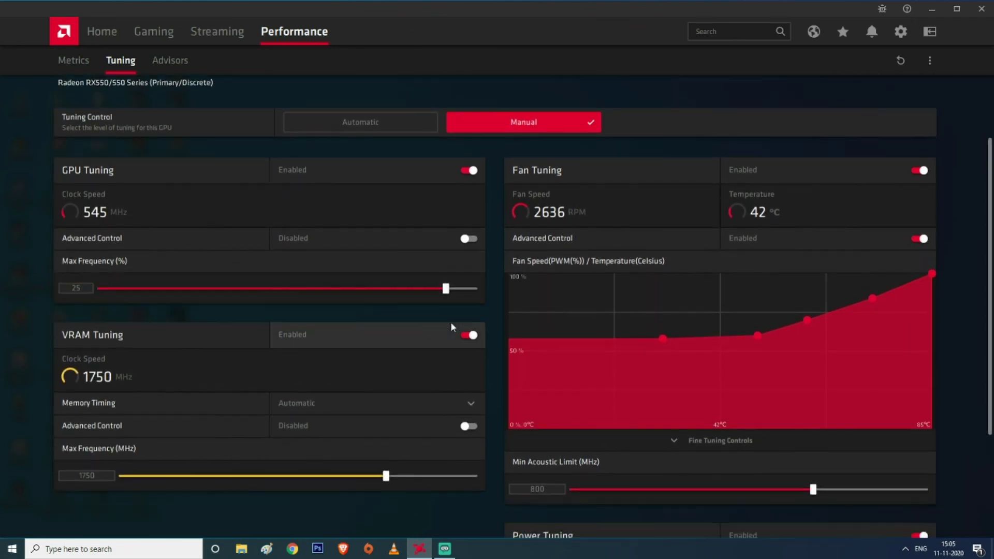
pyautogui.scroll(-2, 451, 322)
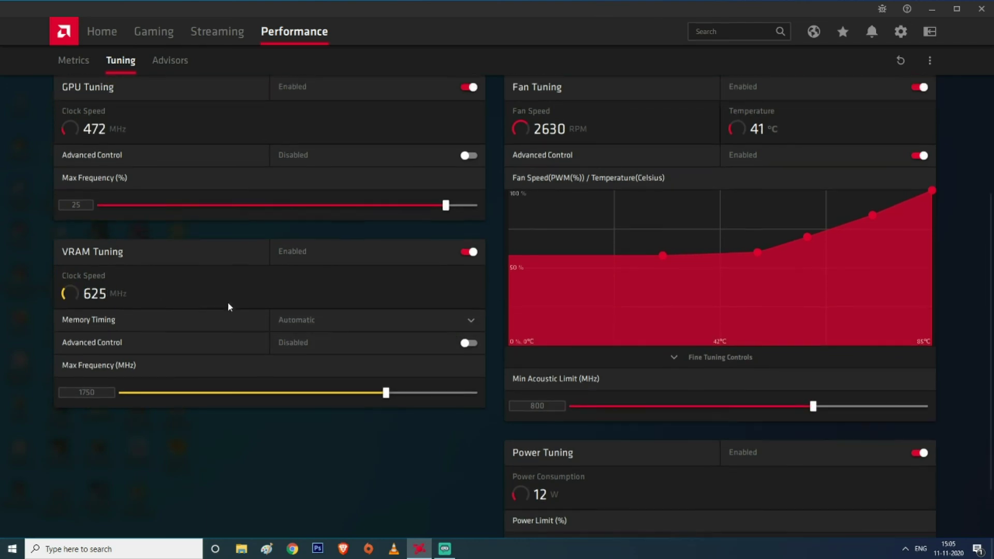
pyautogui.scroll(1, 244, 324)
pyautogui.scroll(2, 254, 339)
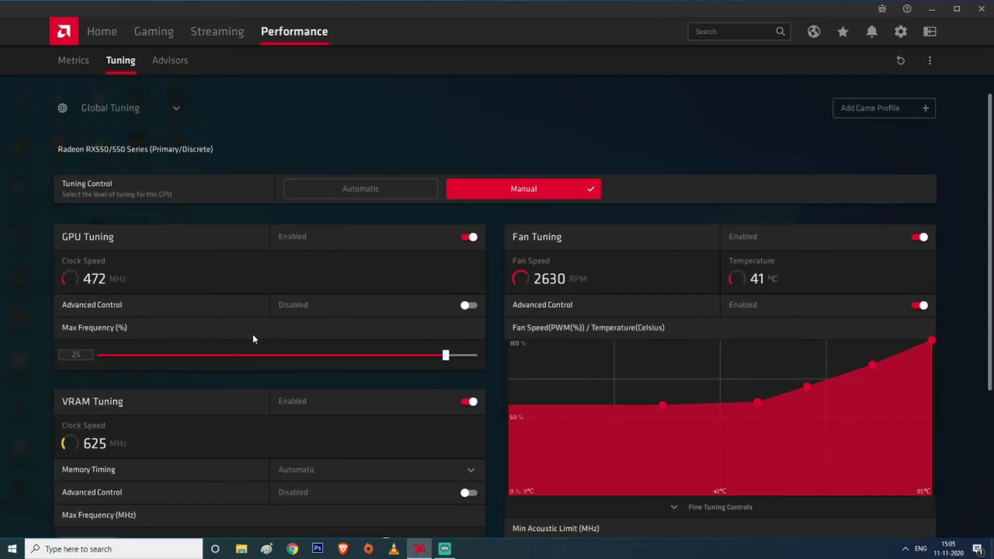
pyautogui.scroll(-3, 419, 291)
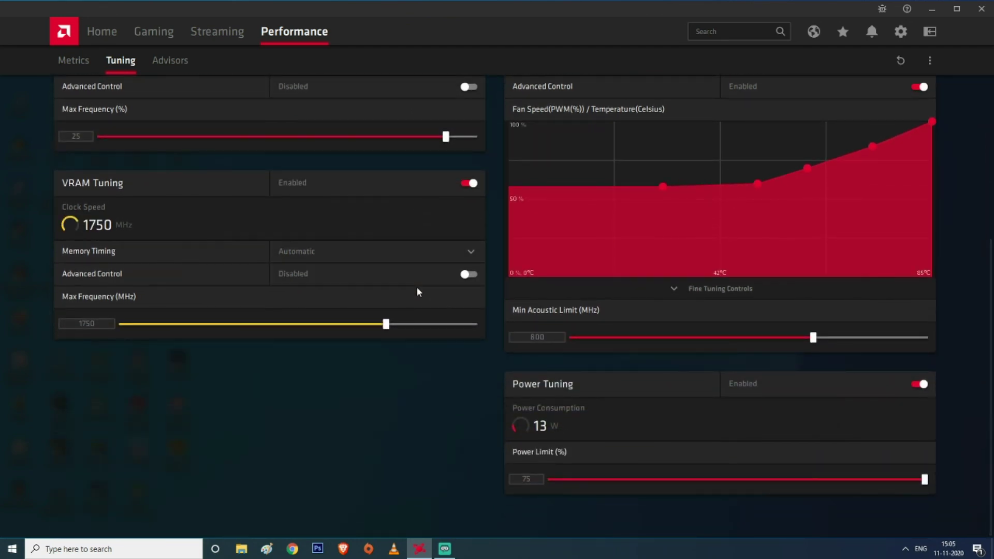
pyautogui.scroll(3, 417, 290)
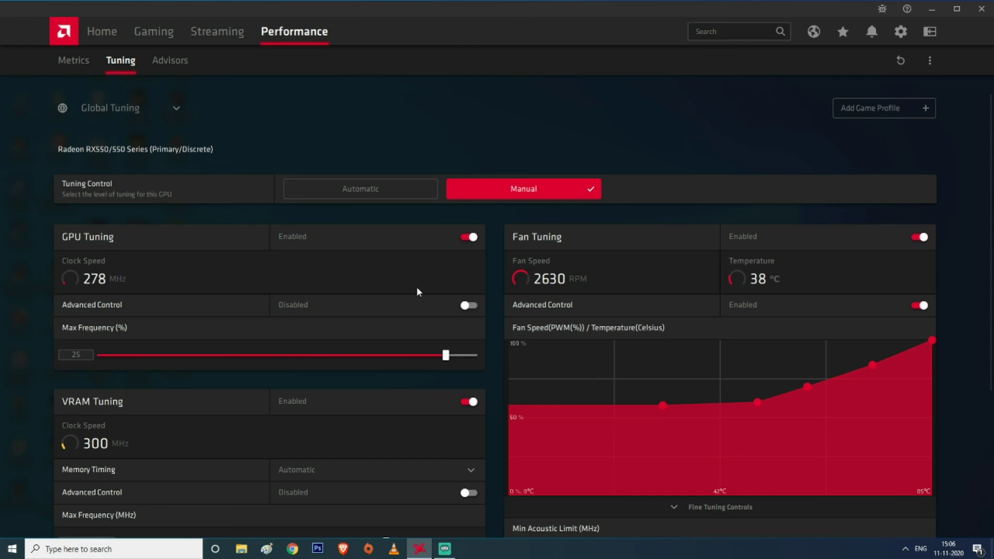
pyautogui.scroll(-3, 418, 291)
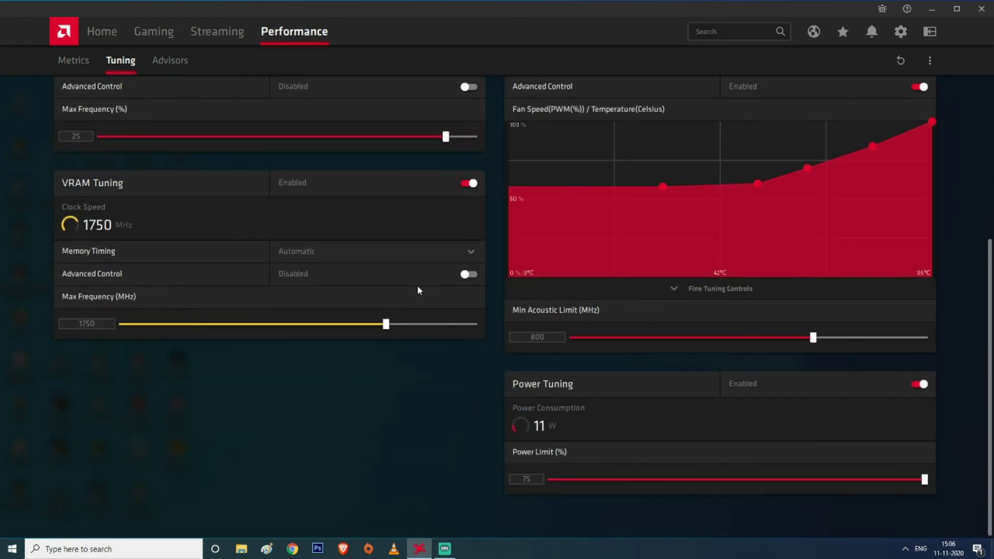
pyautogui.scroll(3, 418, 290)
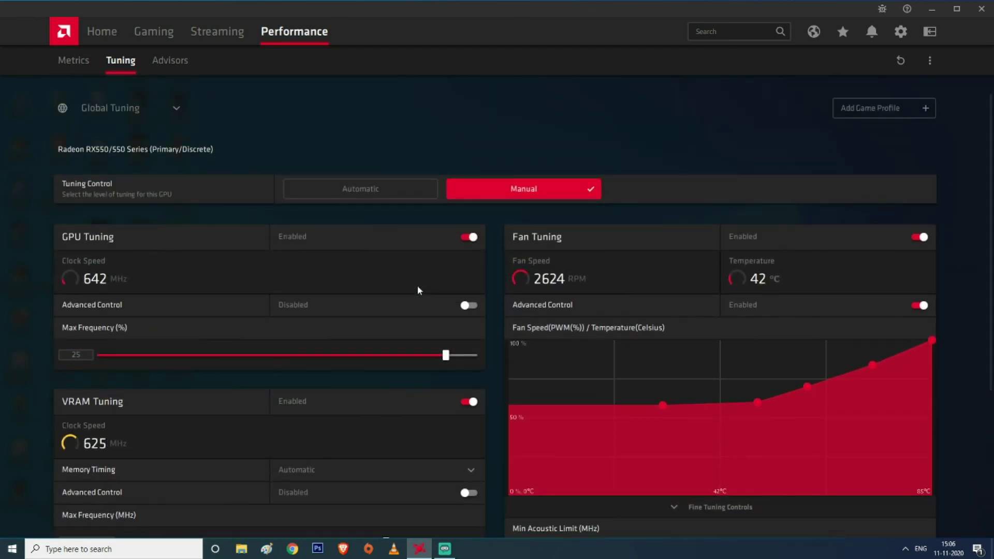
pyautogui.scroll(-2, 418, 290)
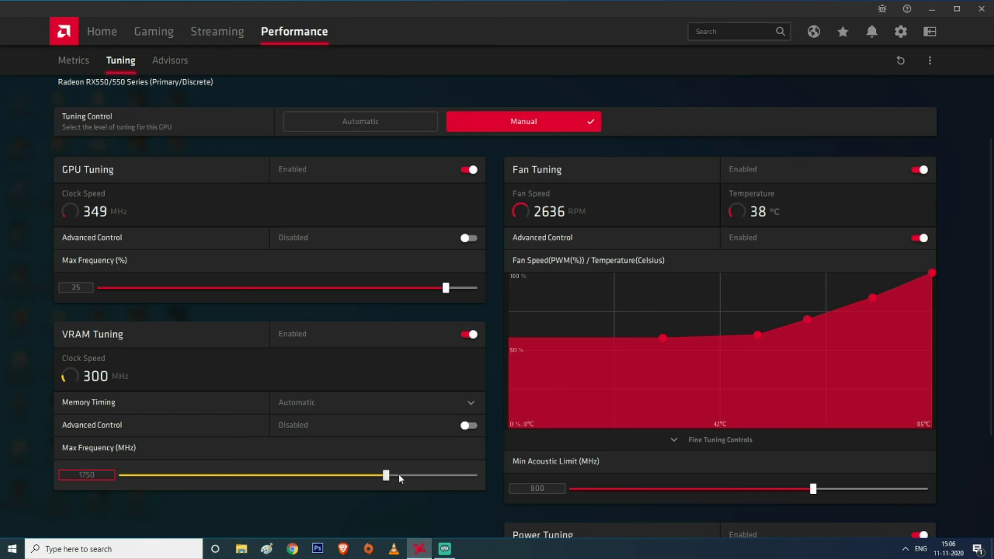
pyautogui.scroll(-1, 508, 334)
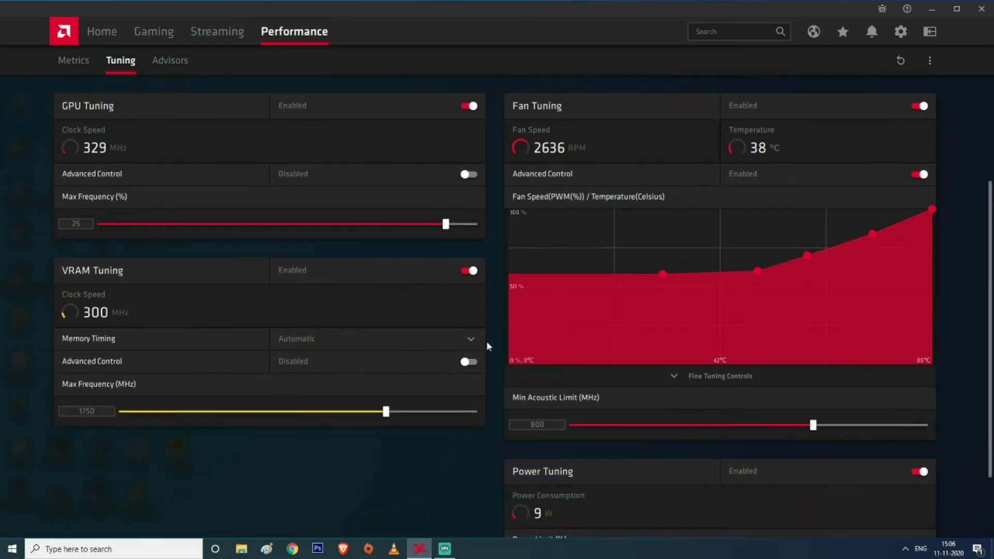
pyautogui.scroll(2, 524, 325)
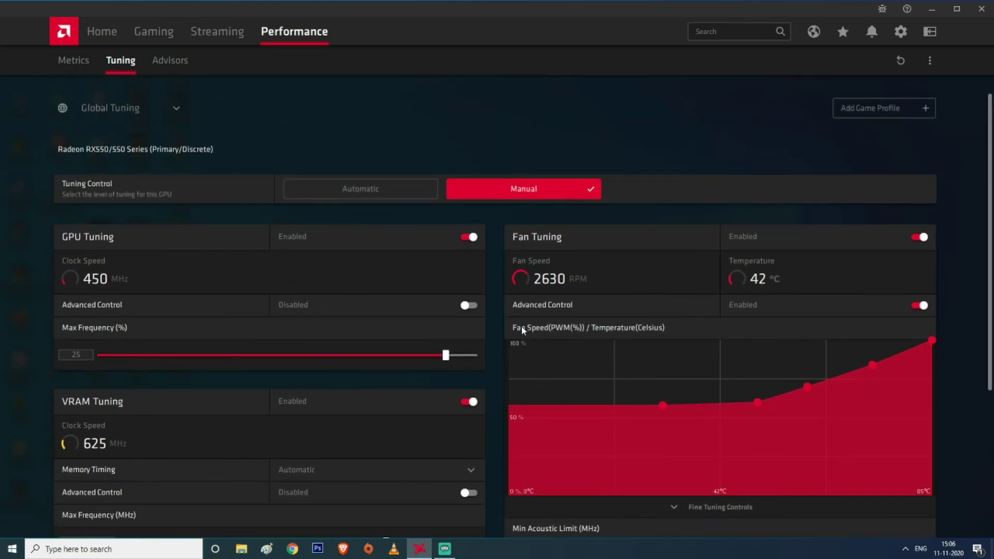
pyautogui.scroll(-2, 521, 326)
pyautogui.scroll(-2, 521, 330)
pyautogui.scroll(4, 521, 331)
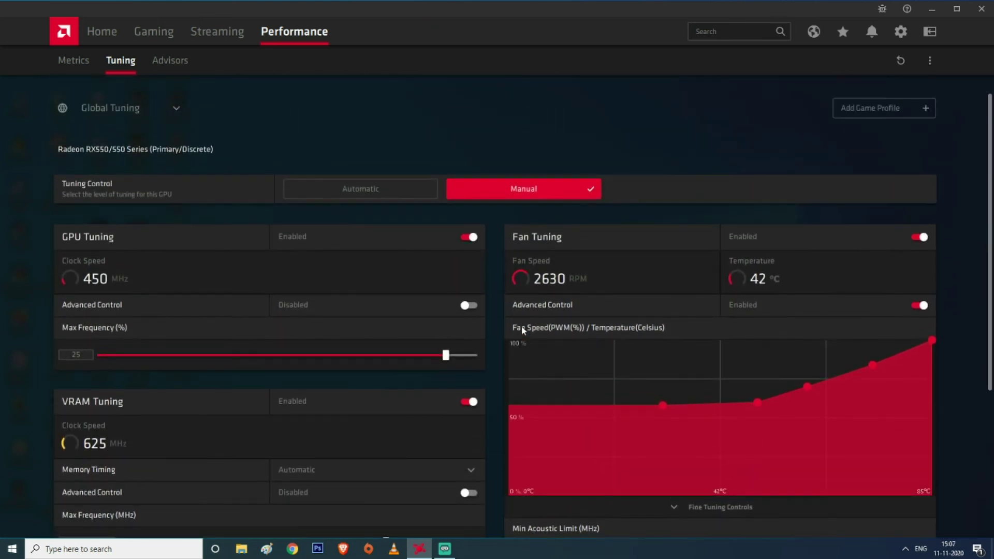